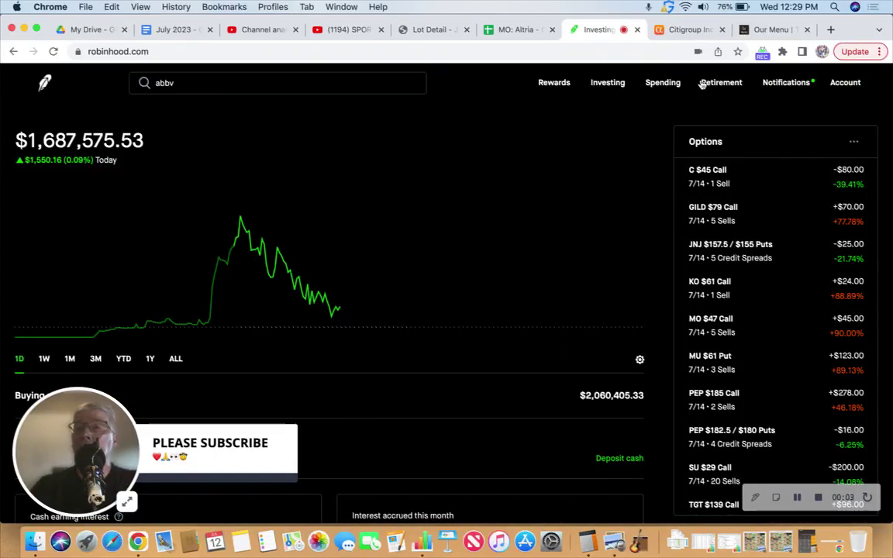
Check today's date from the clock, then highlight the $45 strike in the C $45 Call title.
left_click(772, 9)
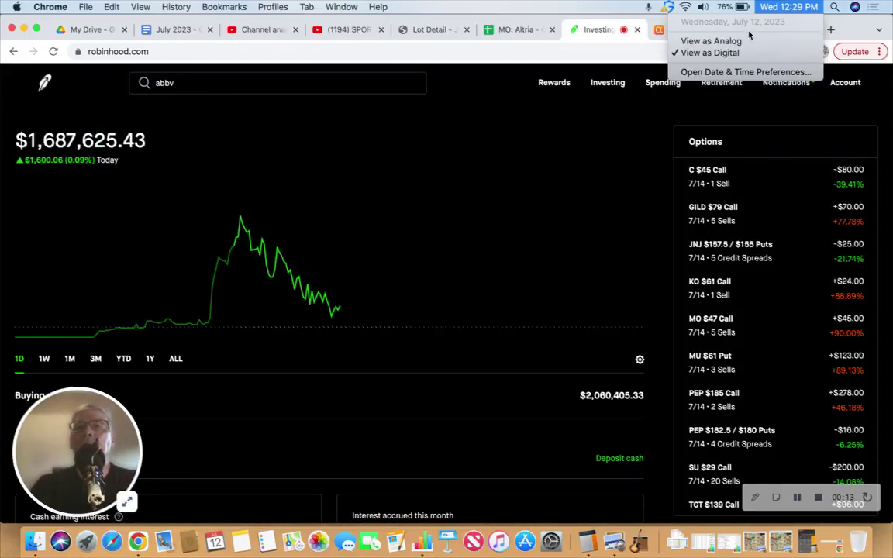
left_click(661, 242)
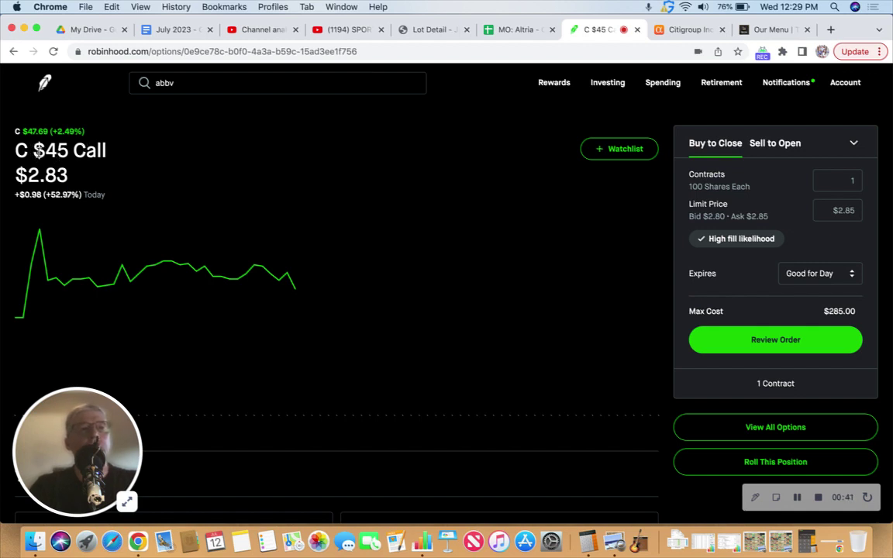
left_click_drag(34, 151, 66, 155)
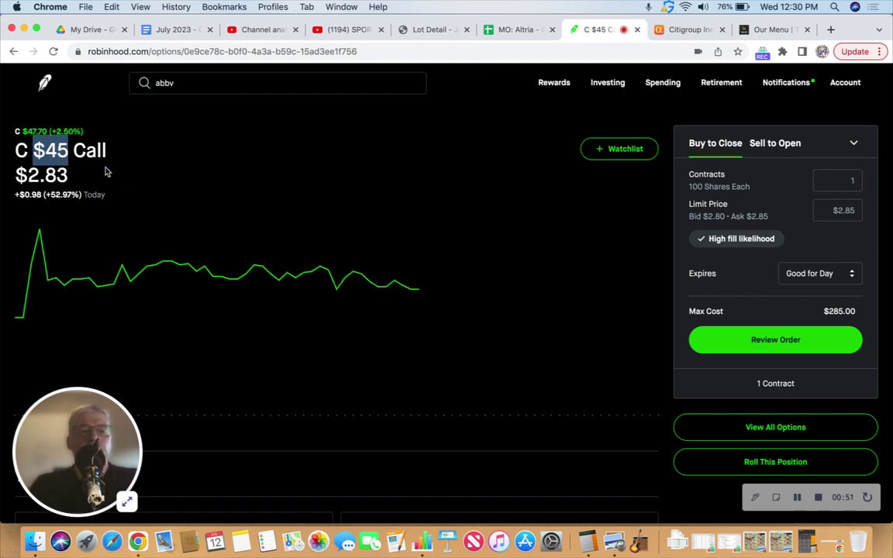
On the Citigroup stock page, highlight the $44.87 average cost and scroll down to Options.
left_click(35, 133)
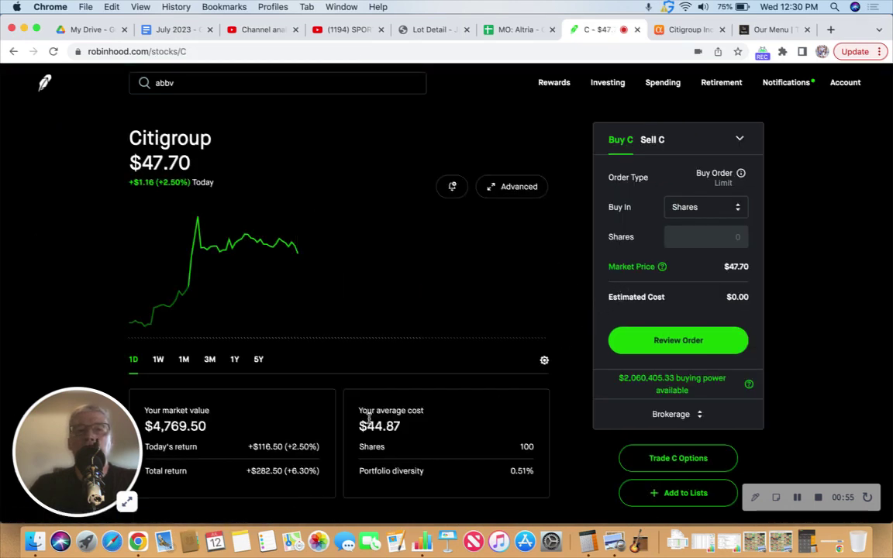
left_click_drag(360, 421, 398, 429)
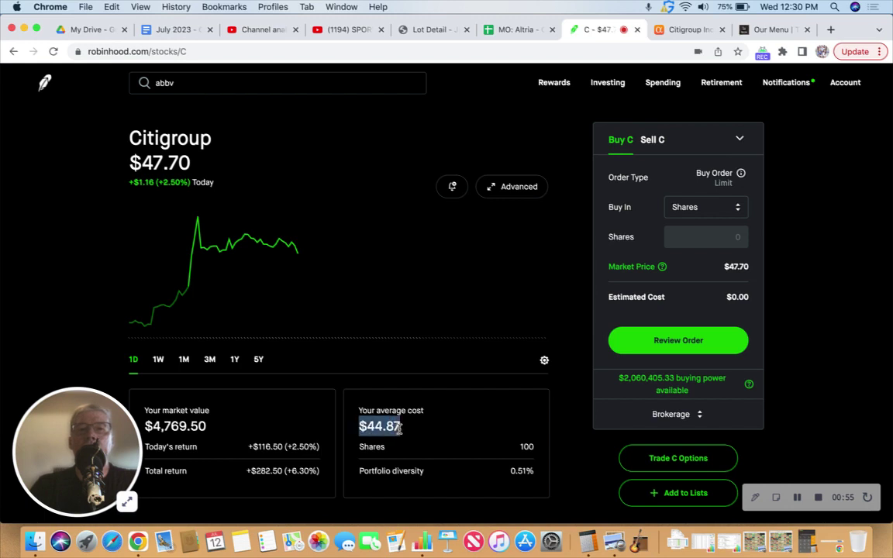
left_click(572, 350)
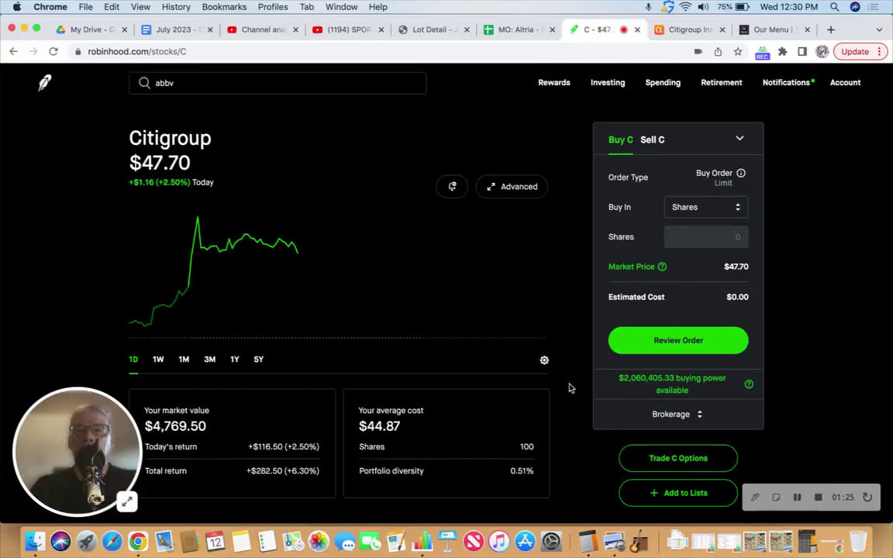
scroll(568, 385, "down", 6)
scroll(568, 385, "down", 1)
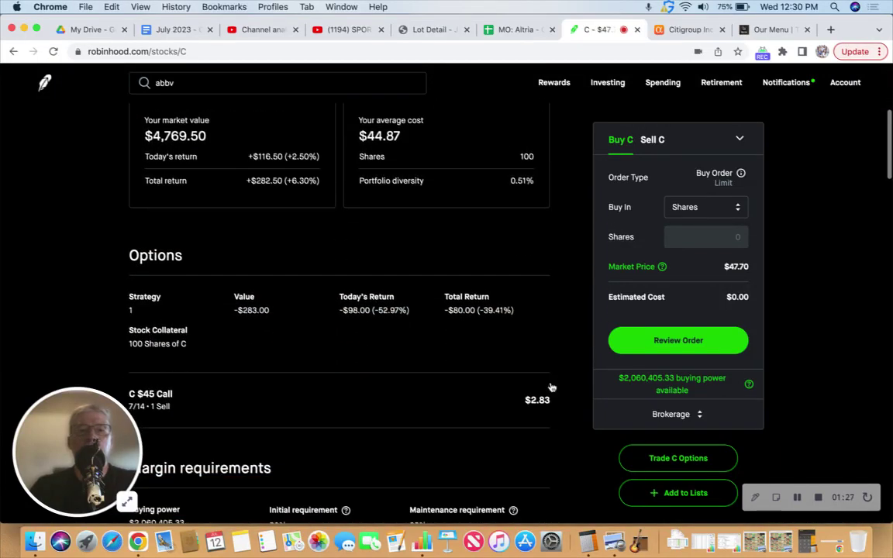
Scroll Citigroup's dividend scorecard and highlight the Quarterly $0.51 dividend frequency.
left_click(332, 405)
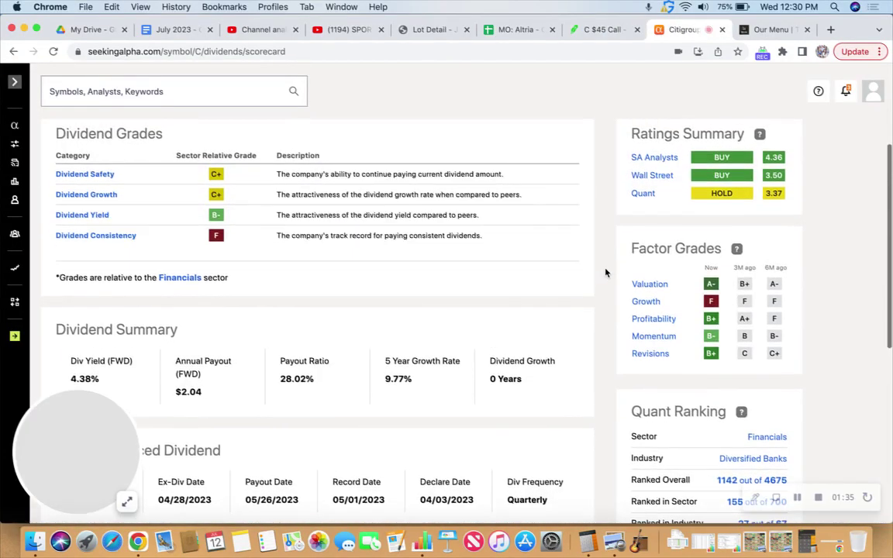
scroll(606, 272, "down", 3)
scroll(607, 272, "down", 1)
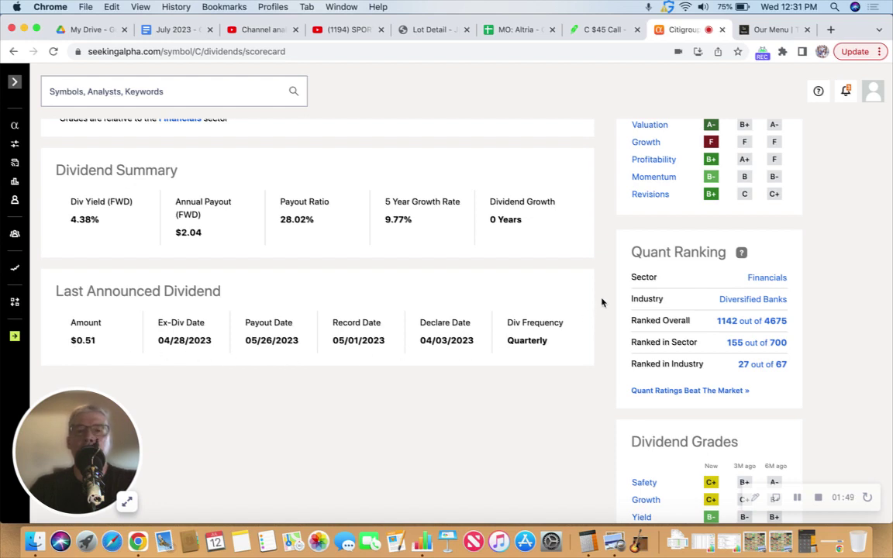
scroll(603, 302, "up", 2)
scroll(603, 302, "up", 10)
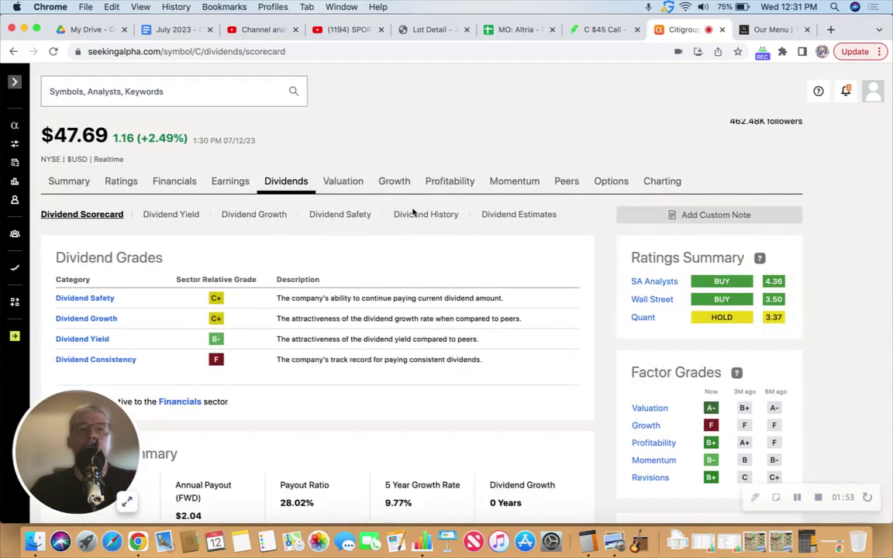
scroll(423, 223, "down", 8)
scroll(479, 301, "down", 2)
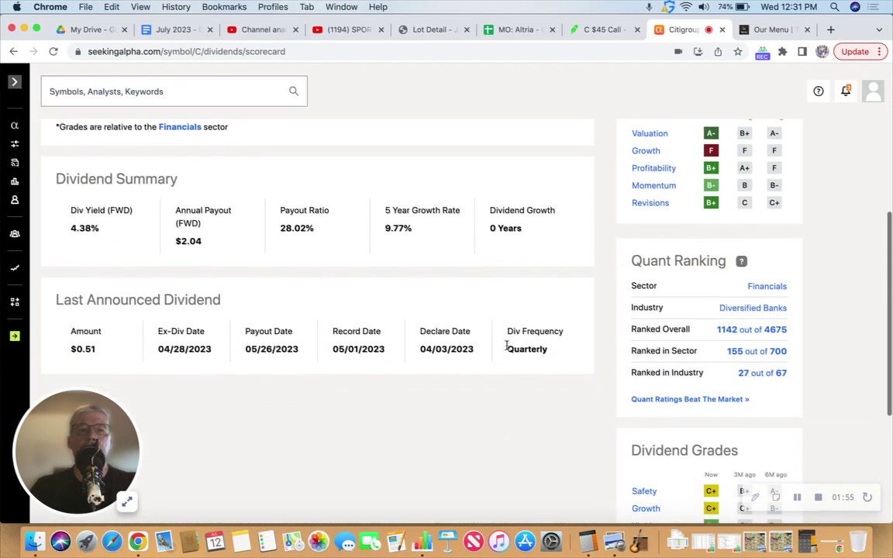
left_click_drag(509, 350, 546, 350)
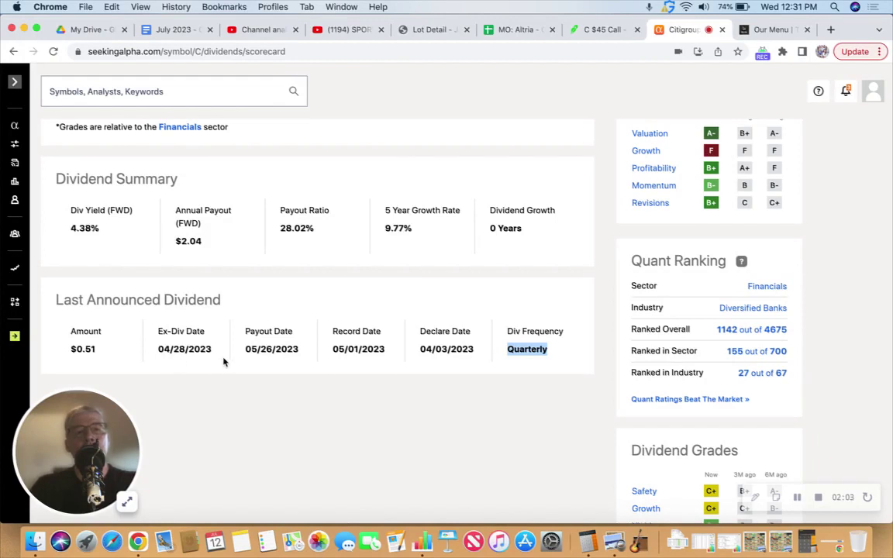
left_click(242, 372)
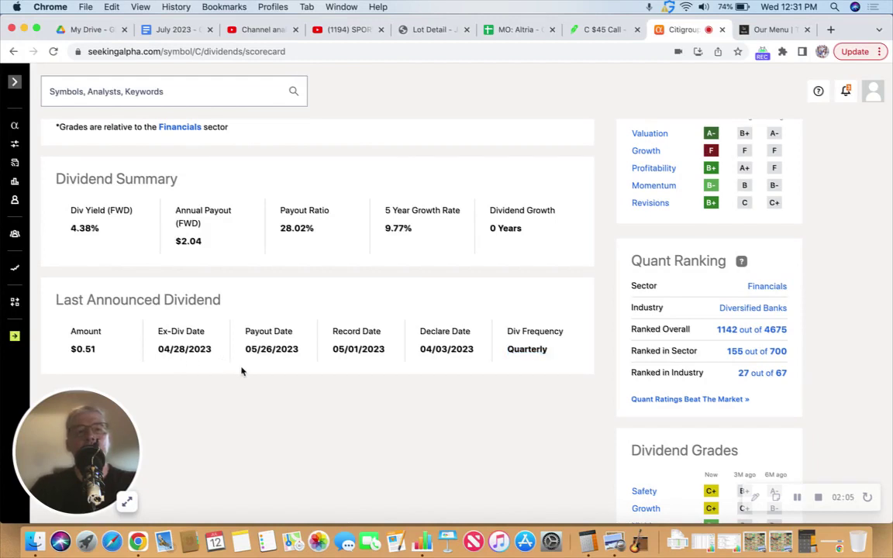
scroll(241, 371, "up", 4)
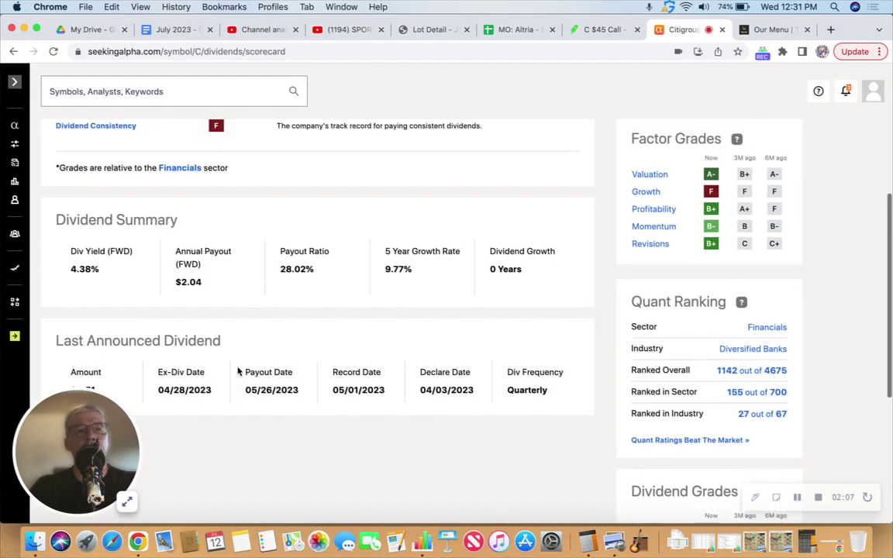
scroll(238, 371, "up", 4)
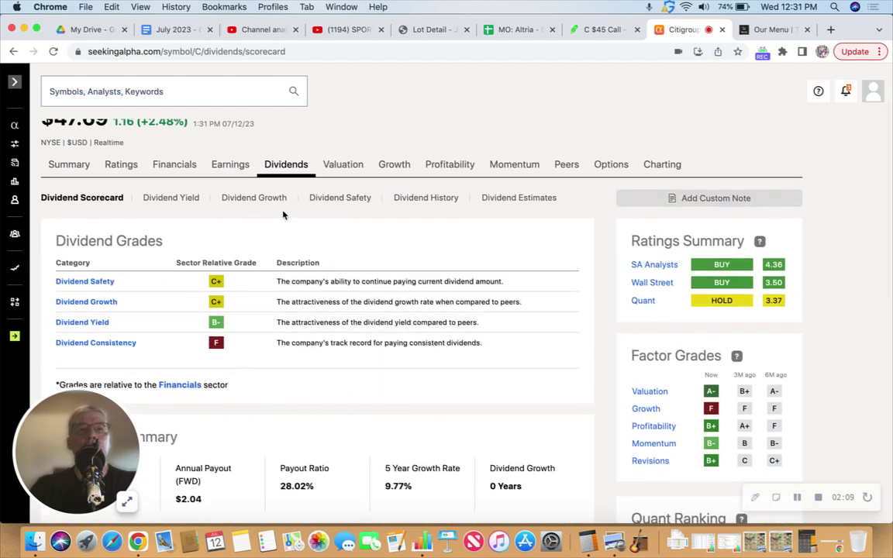
Open Citigroup's Dividend History and scroll through the $0.51 quarterly payout table and back up.
left_click(423, 199)
scroll(604, 302, "down", 8)
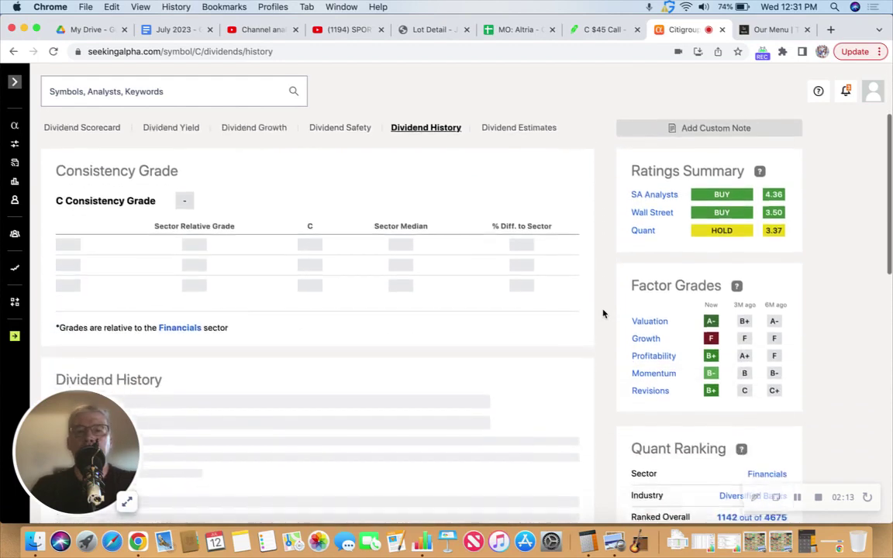
scroll(604, 313, "down", 5)
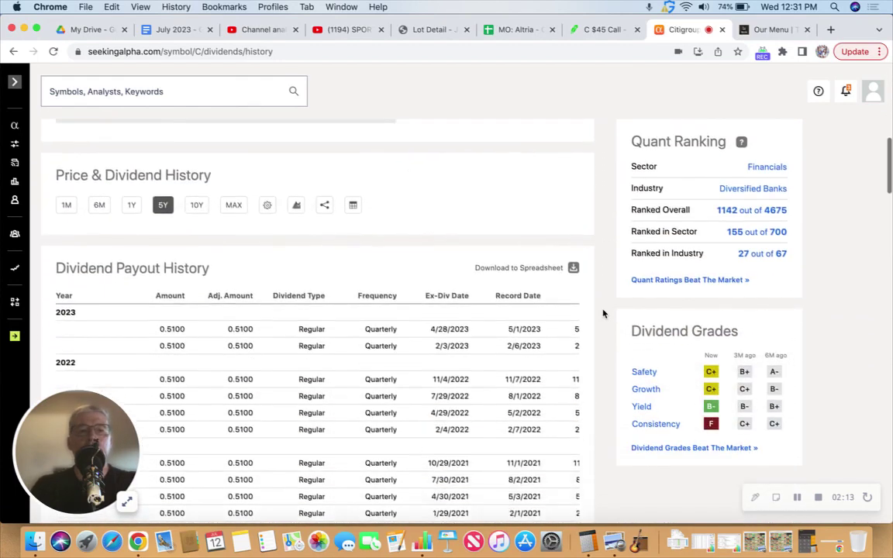
scroll(604, 314, "up", 2)
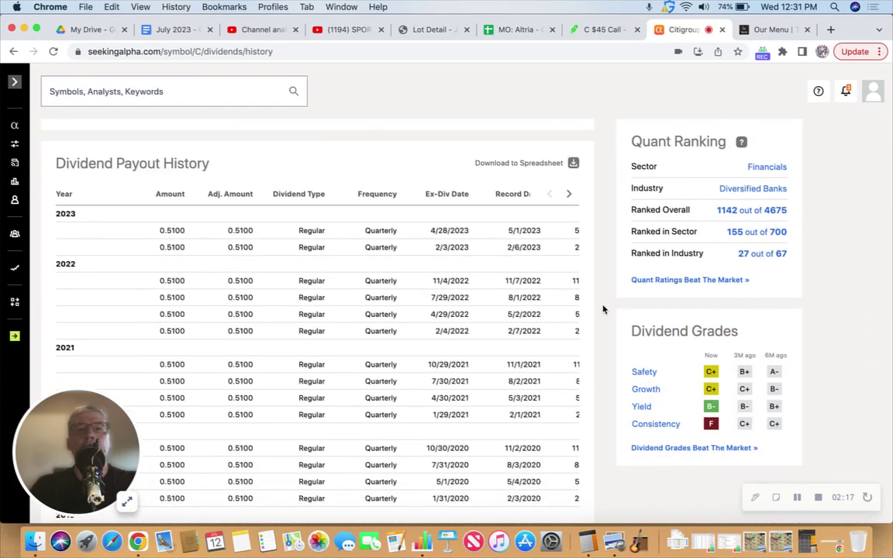
scroll(604, 301, "down", 1)
scroll(604, 300, "down", 2)
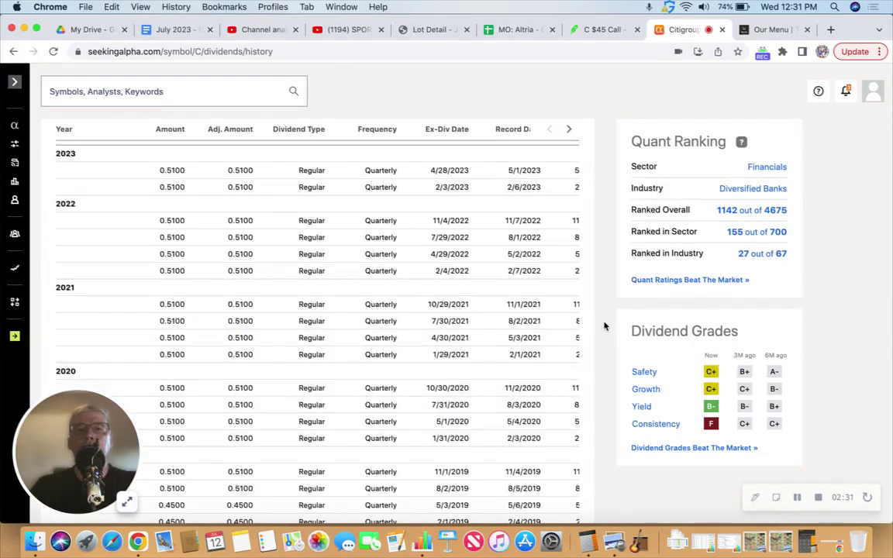
scroll(605, 326, "up", 2)
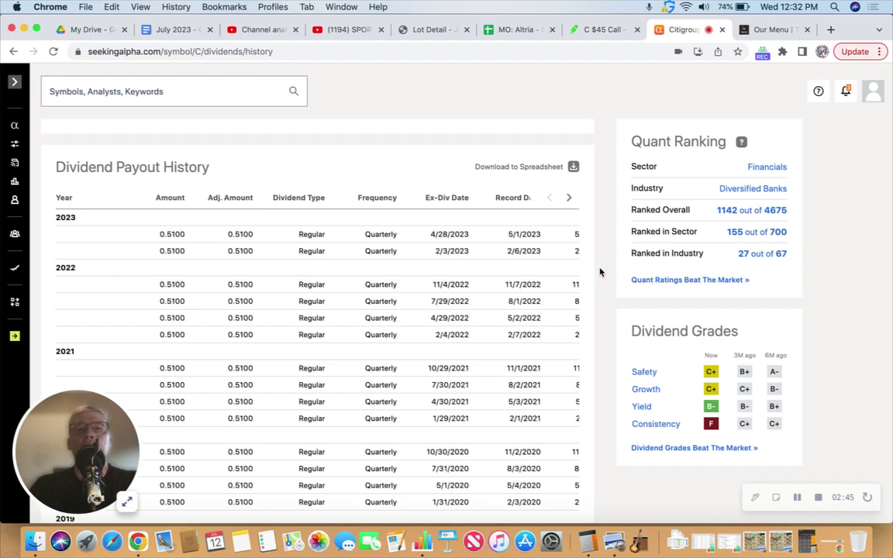
scroll(600, 271, "up", 6)
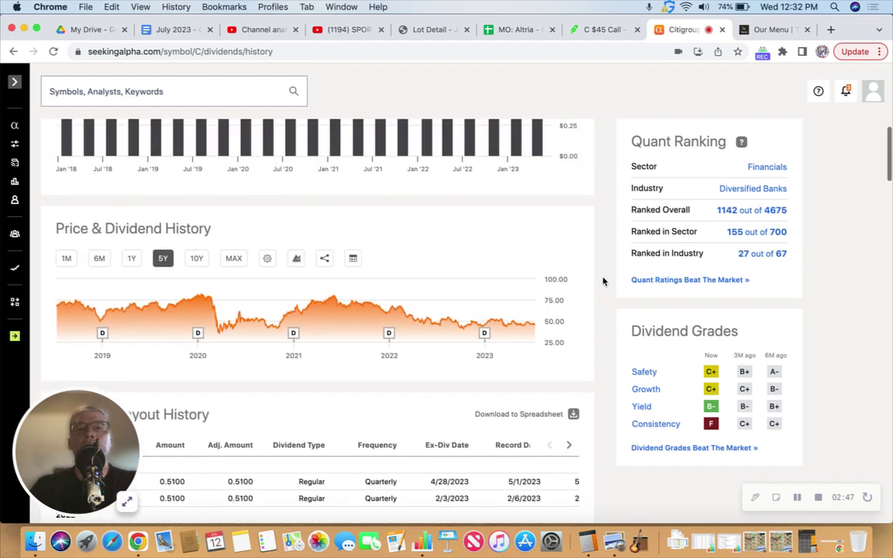
scroll(603, 280, "up", 5)
scroll(603, 282, "up", 5)
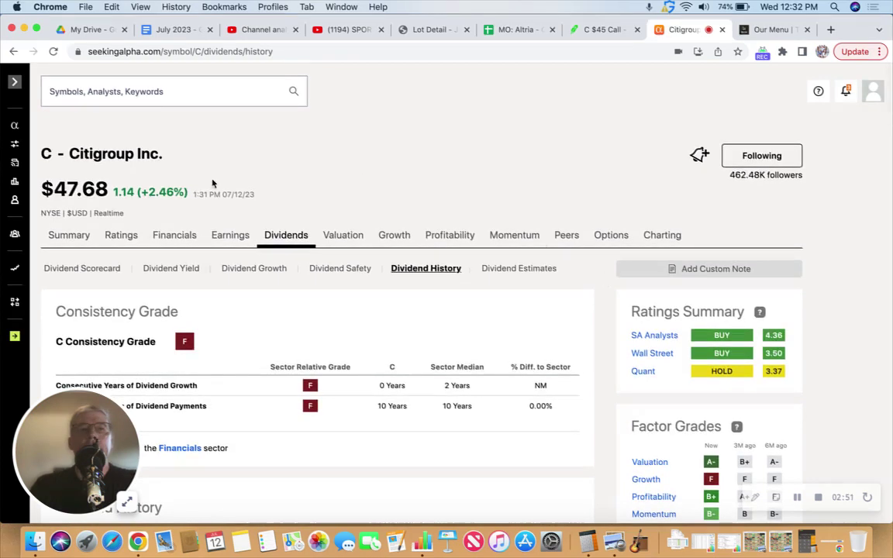
Return to the Robinhood C $45 Call page and scroll through its History section.
left_click(597, 30)
scroll(534, 261, "down", 8)
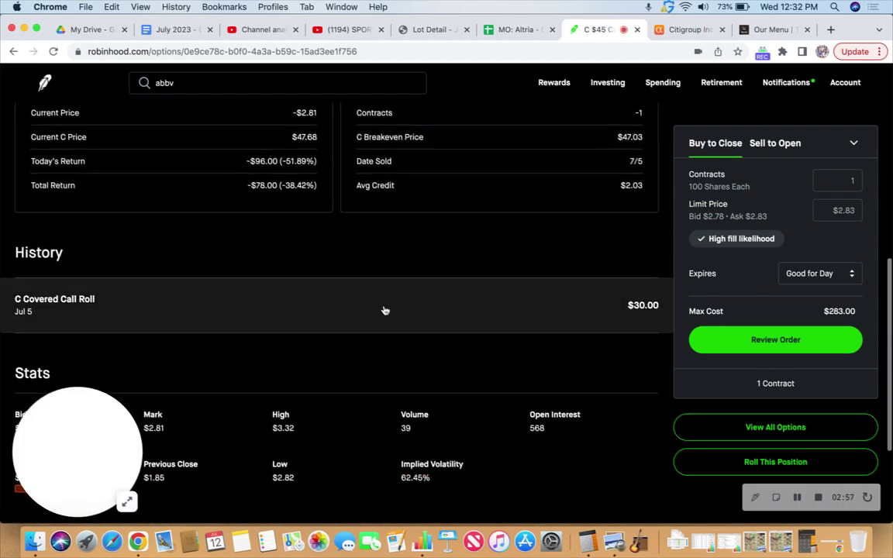
scroll(469, 306, "up", 4)
scroll(469, 307, "up", 3)
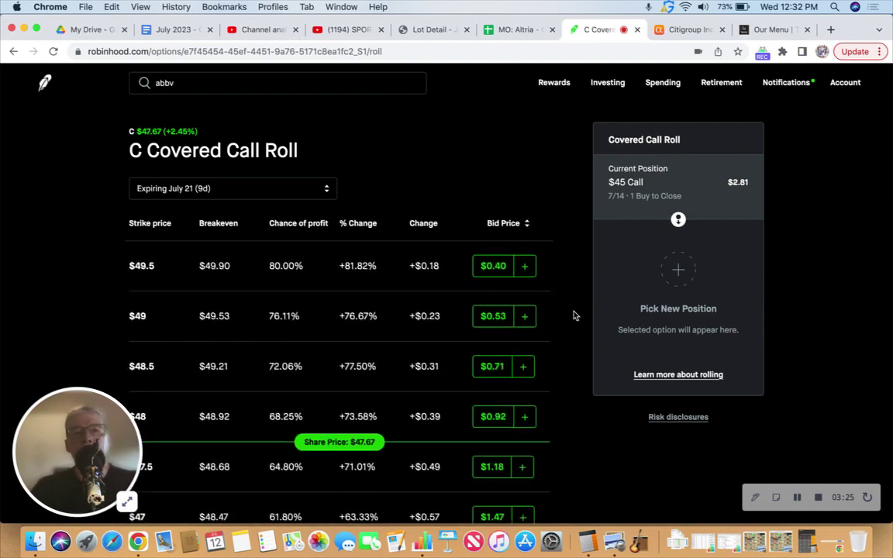
Pick the July 21 $45 call at the $2.98 bid for a $17.00 roll credit, then launch Calculator.
scroll(568, 313, "down", 2)
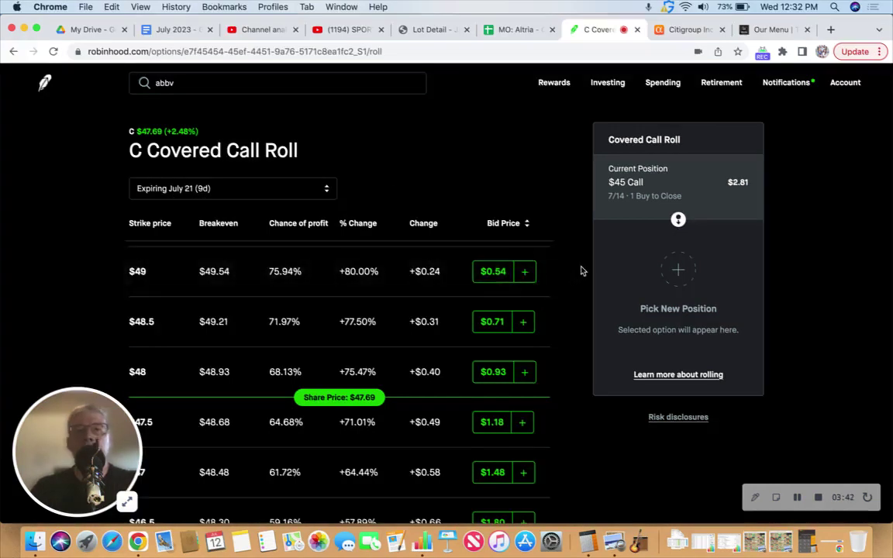
scroll(583, 269, "down", 3)
scroll(582, 269, "down", 4)
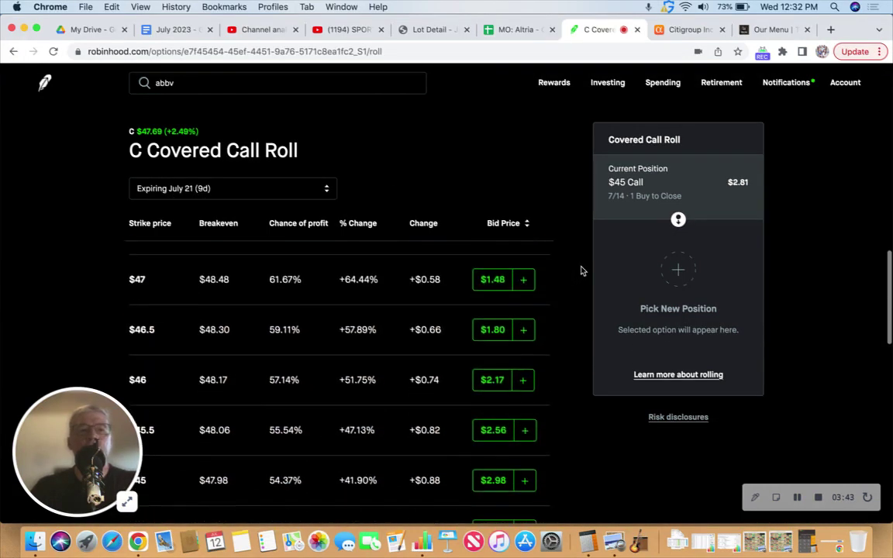
scroll(581, 269, "down", 1)
left_click(524, 336)
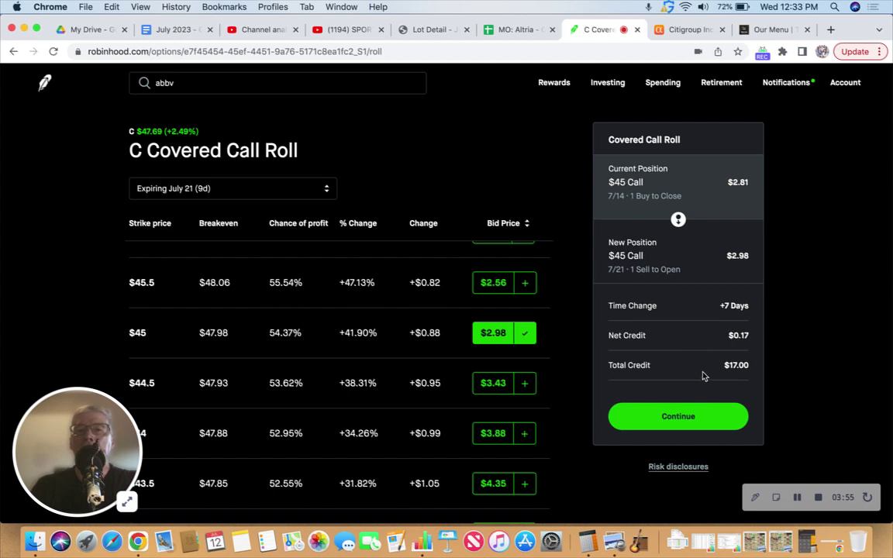
left_click(588, 541)
Compute 17/45, then 17/4500 ÷ 7 × 365 ≈ 0.197 annualized, and minimize Calculator.
type("17")
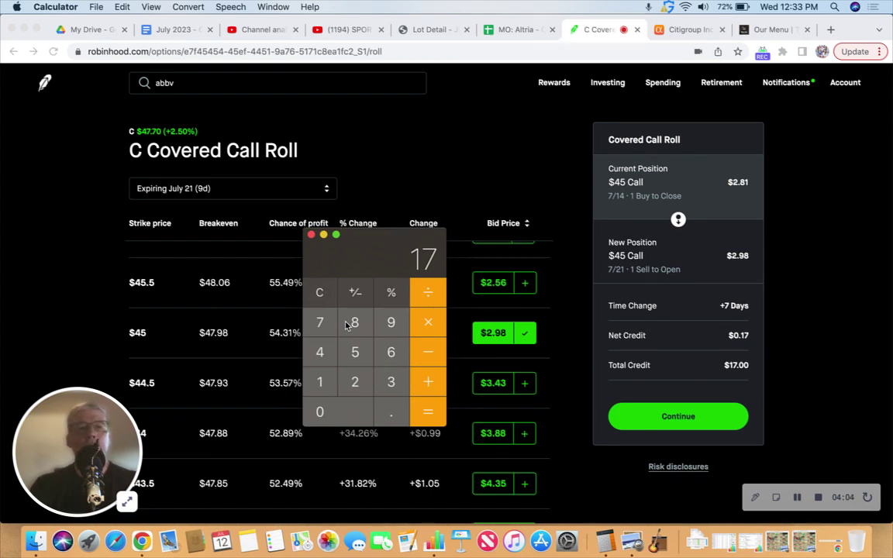
key("Escape")
type("45")
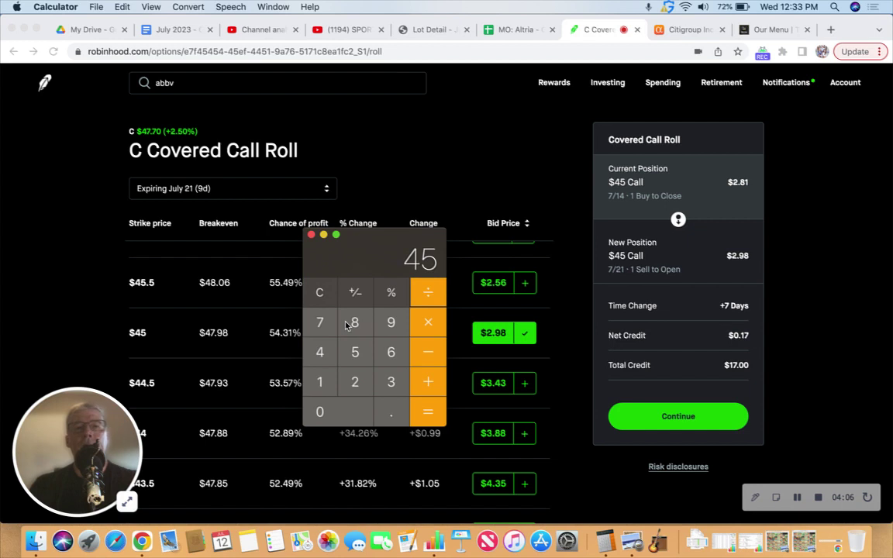
key("Return")
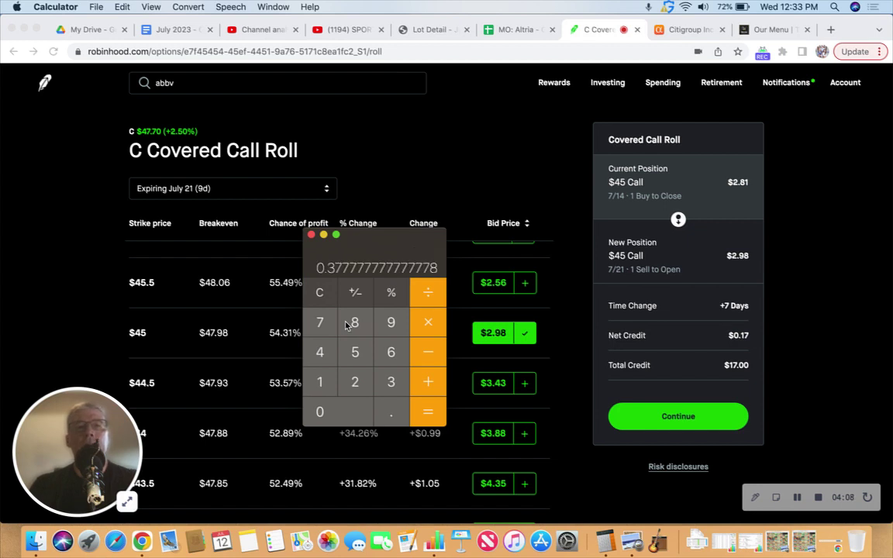
left_click(326, 292)
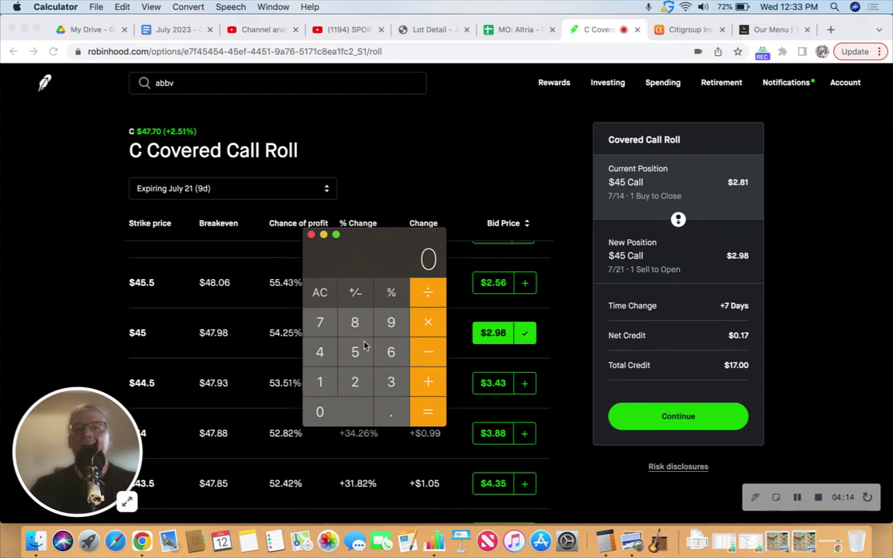
type("17")
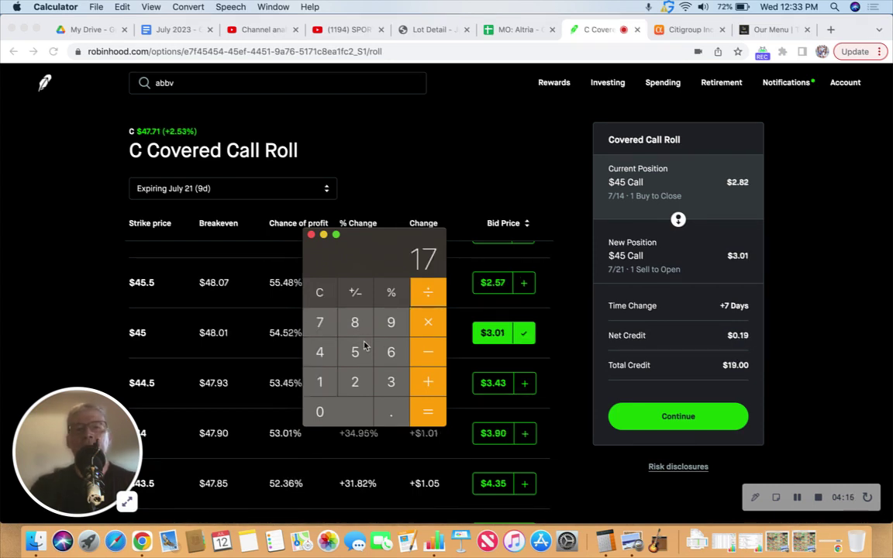
type("/4500=")
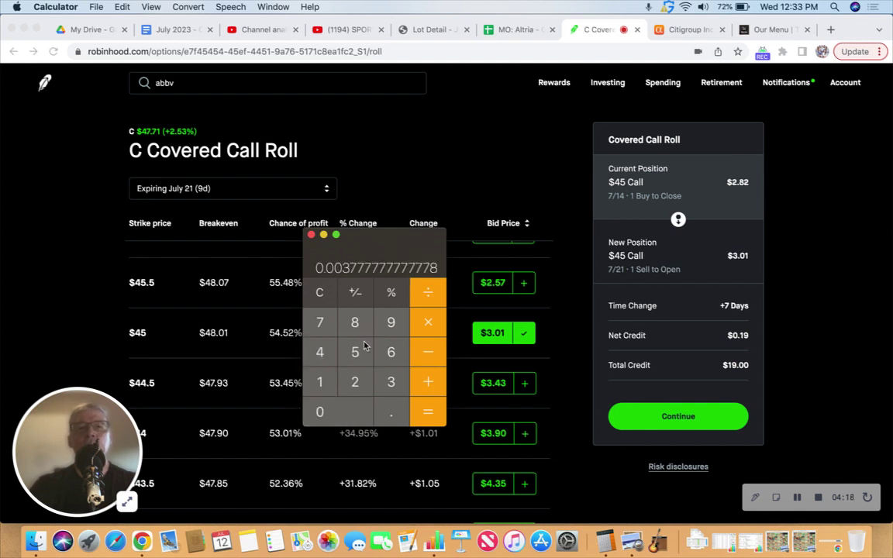
key("super+c")
type("7=*365")
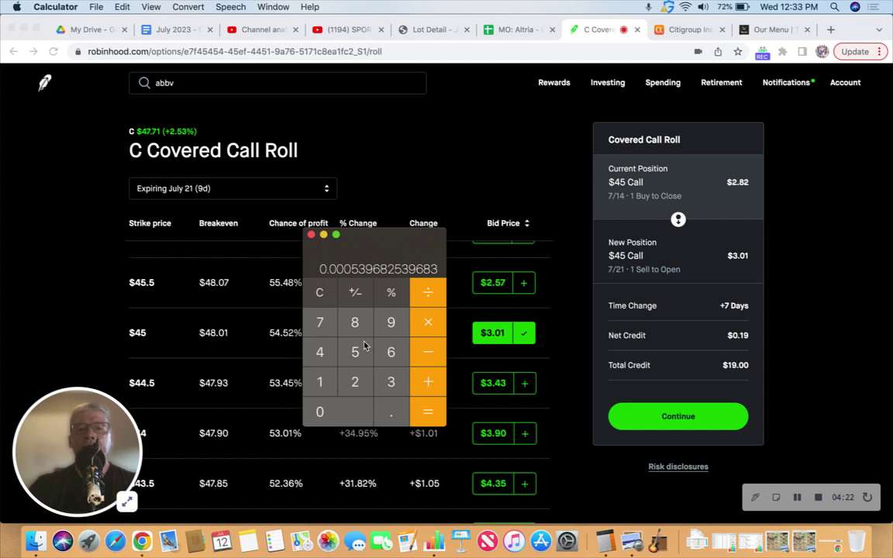
type("=")
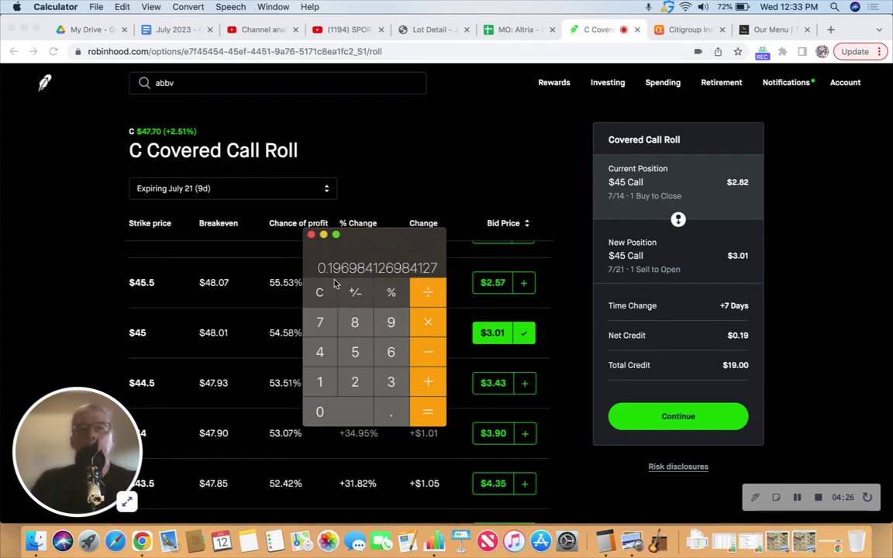
left_click(324, 236)
Set the roll's limit price to $0.18 and submit the order for an $18.00 credit.
left_click(676, 422)
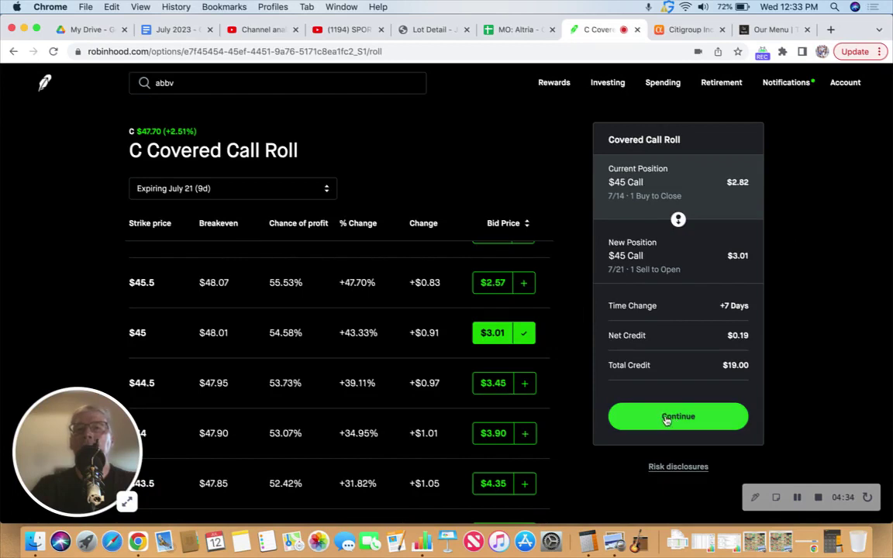
left_click(667, 417)
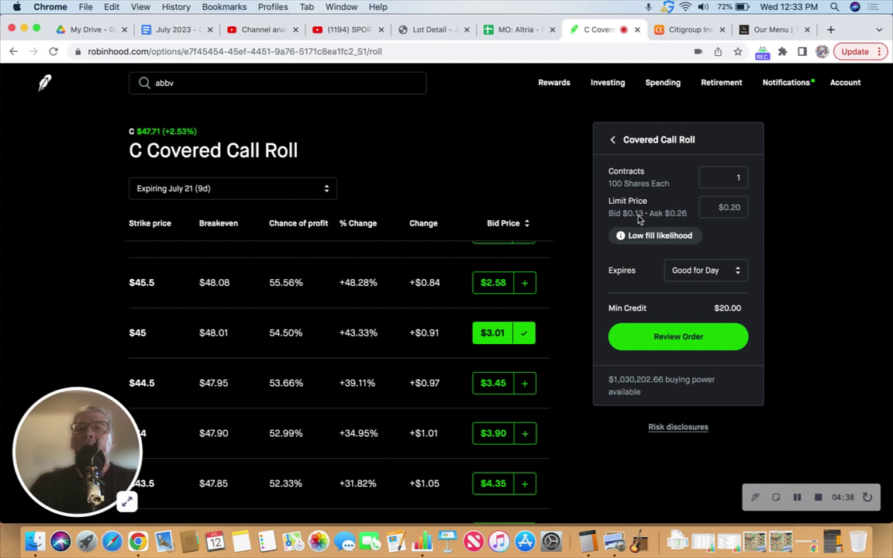
left_click(723, 207)
type("0.18")
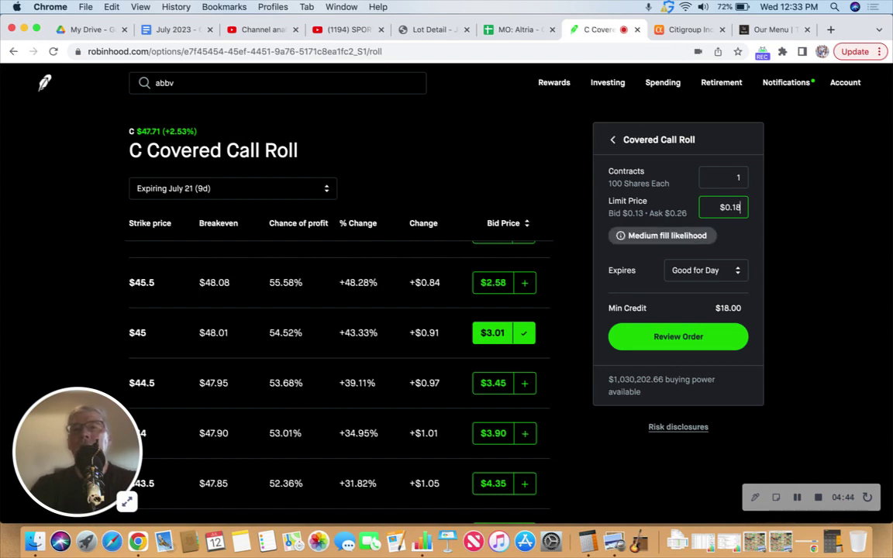
left_click(683, 339)
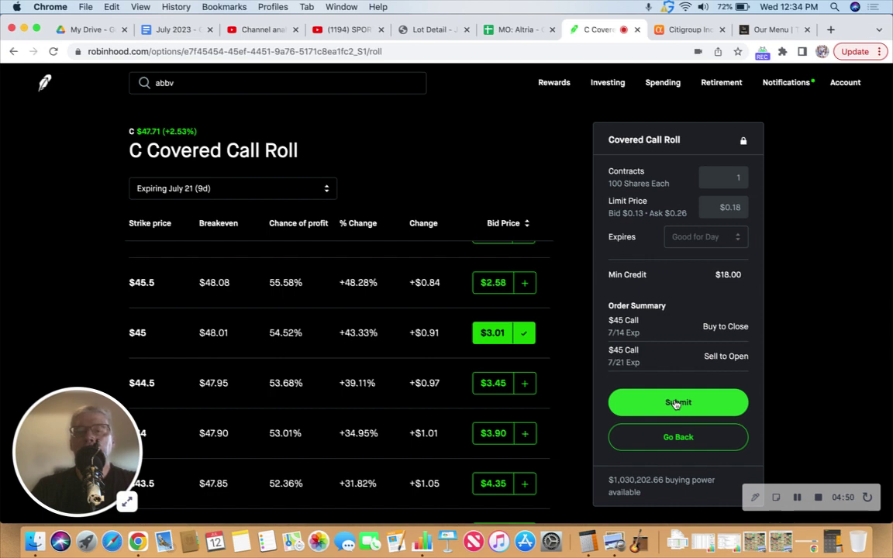
left_click(677, 403)
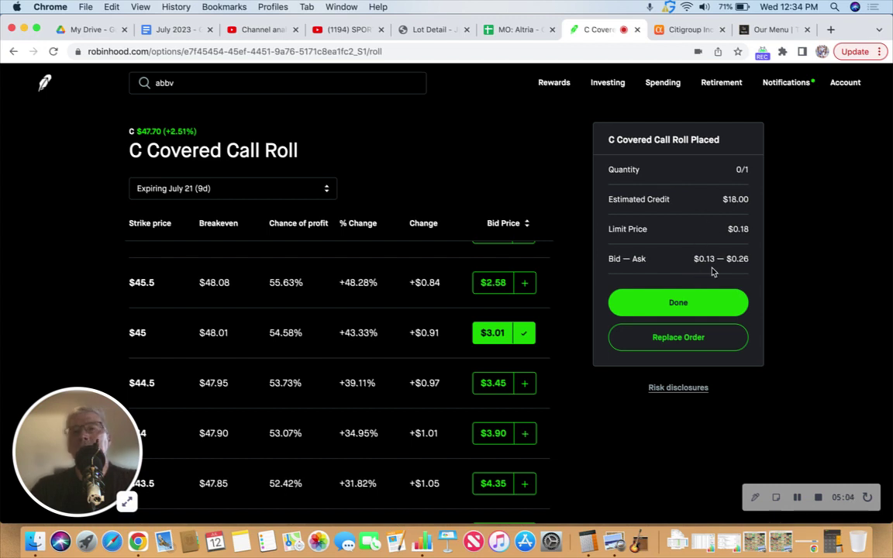
Dismiss the order confirmation and enter $18 as the 7/12 roll premium in D12.
left_click(676, 304)
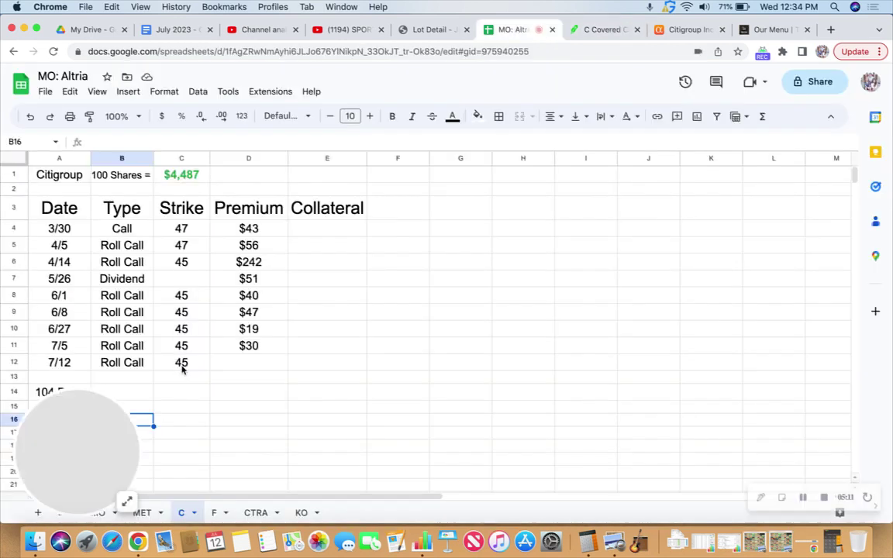
left_click(245, 363)
scroll(360, 378, "down", 1)
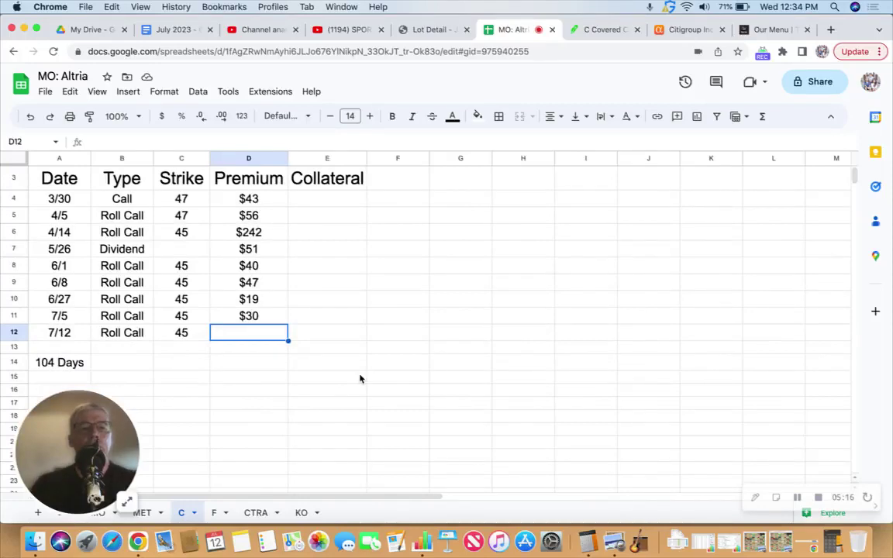
type("$18")
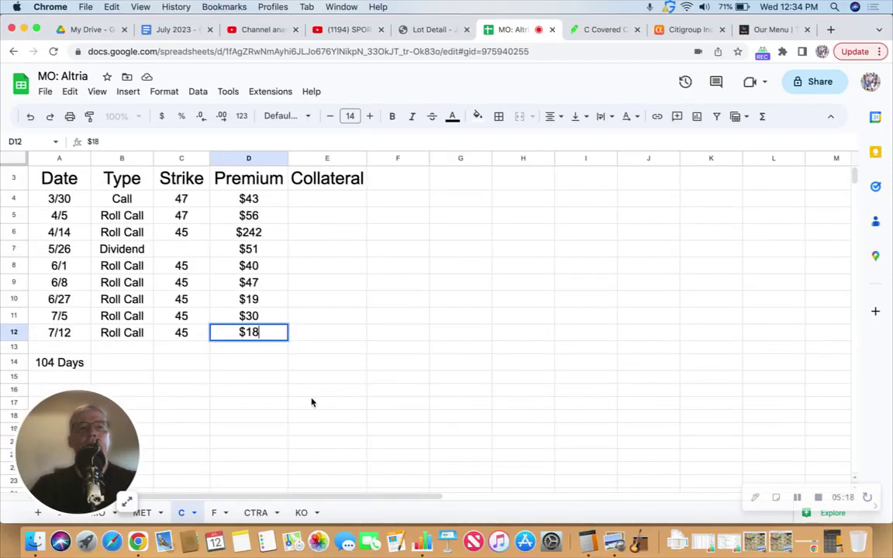
key("Return")
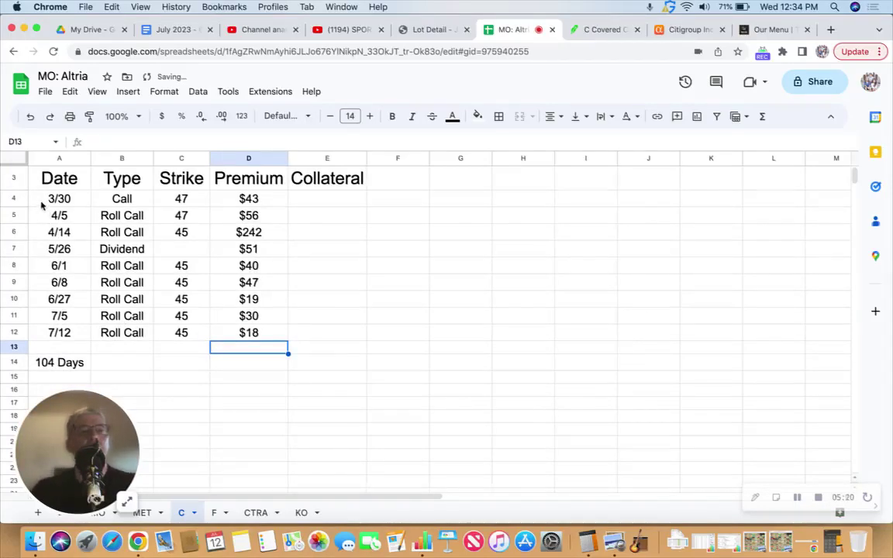
left_click(45, 201)
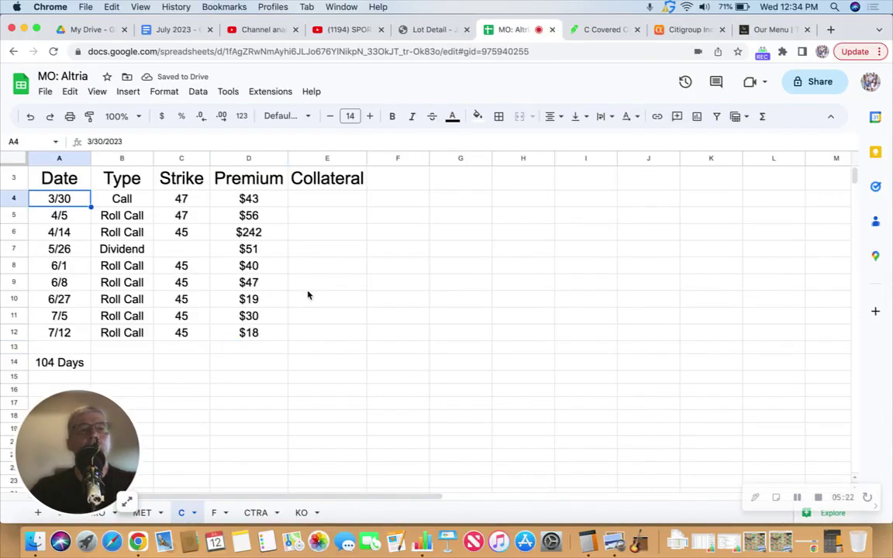
left_click(181, 199)
left_click(248, 198)
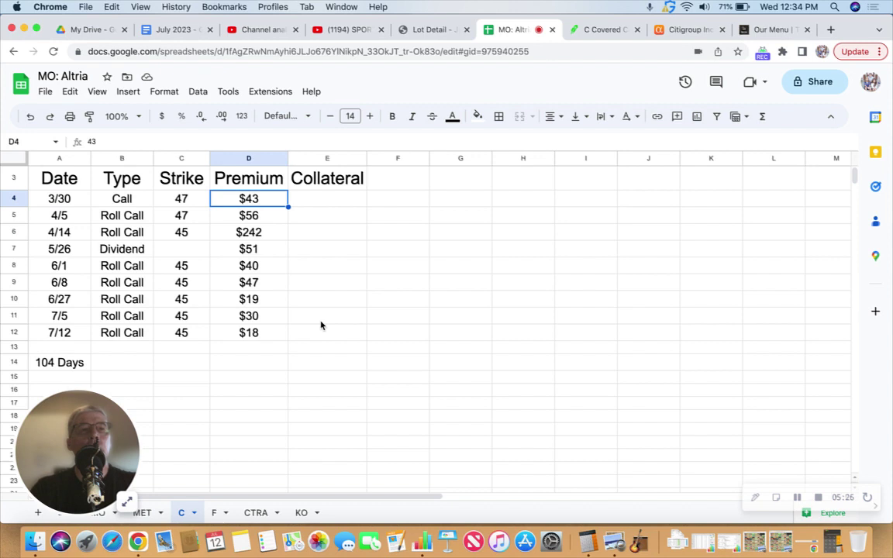
key("Down")
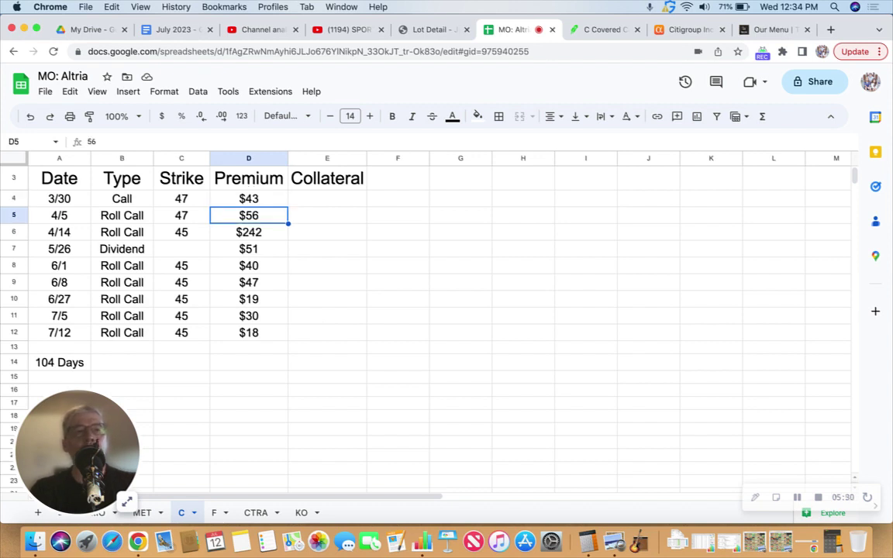
left_click(182, 215)
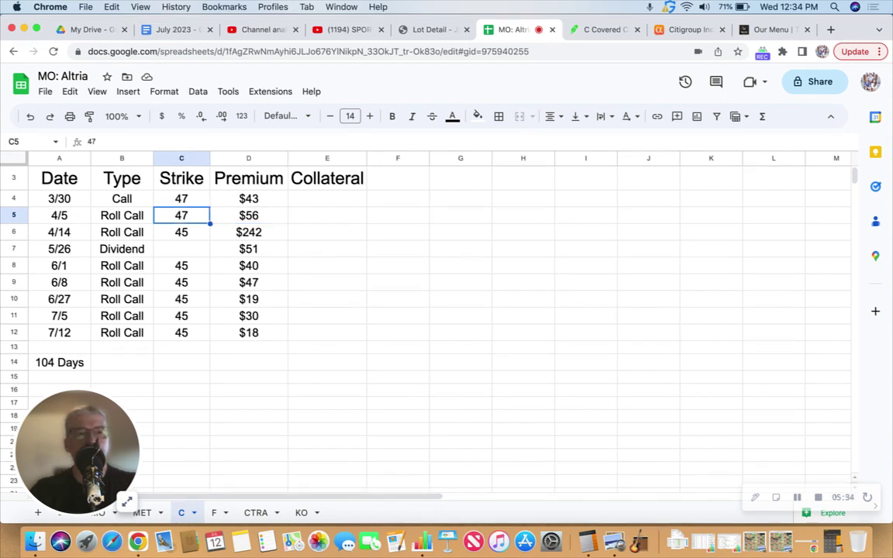
left_click(181, 232)
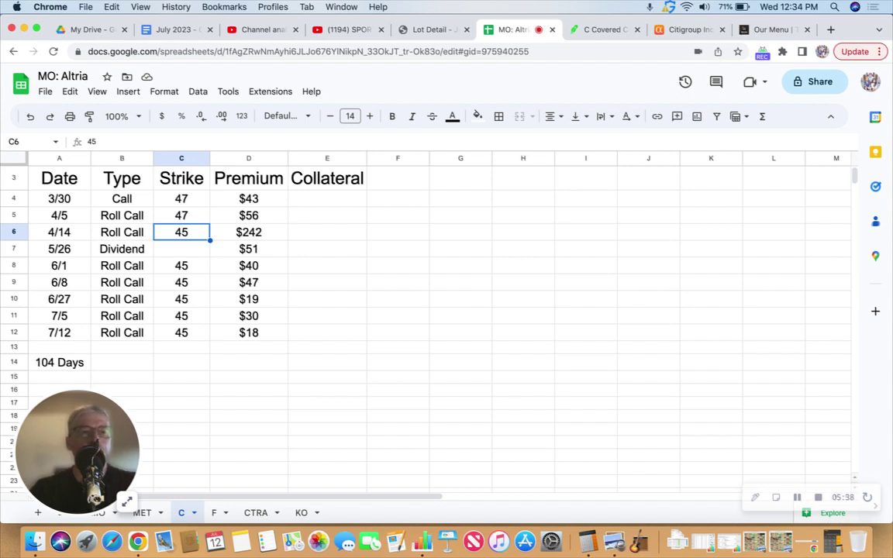
left_click(248, 232)
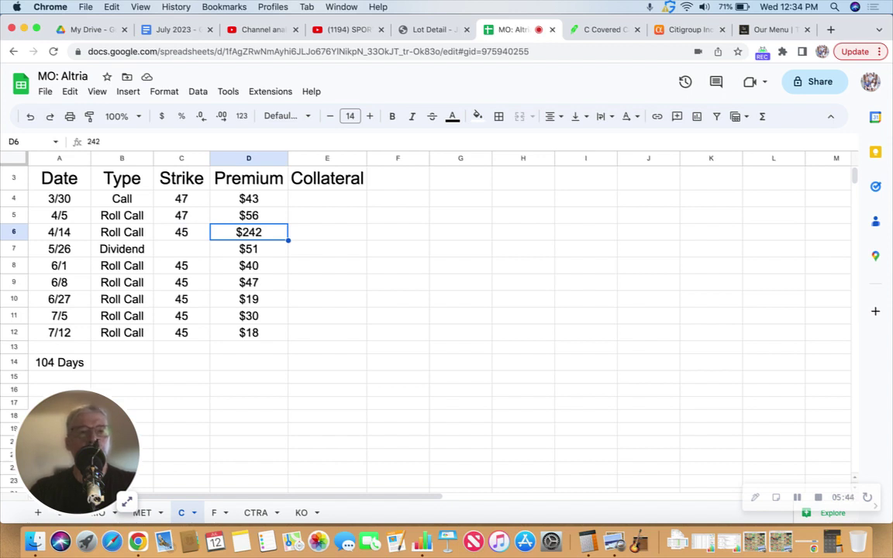
left_click(248, 249)
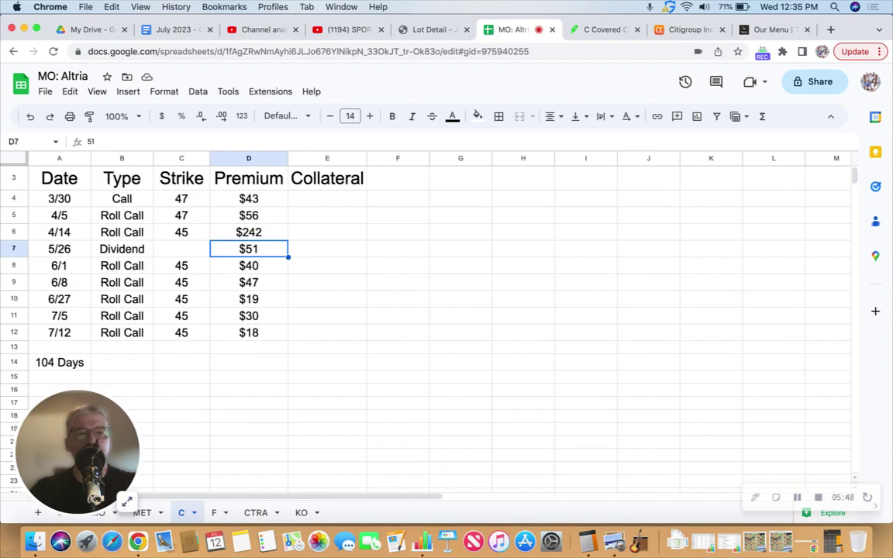
left_click(248, 265)
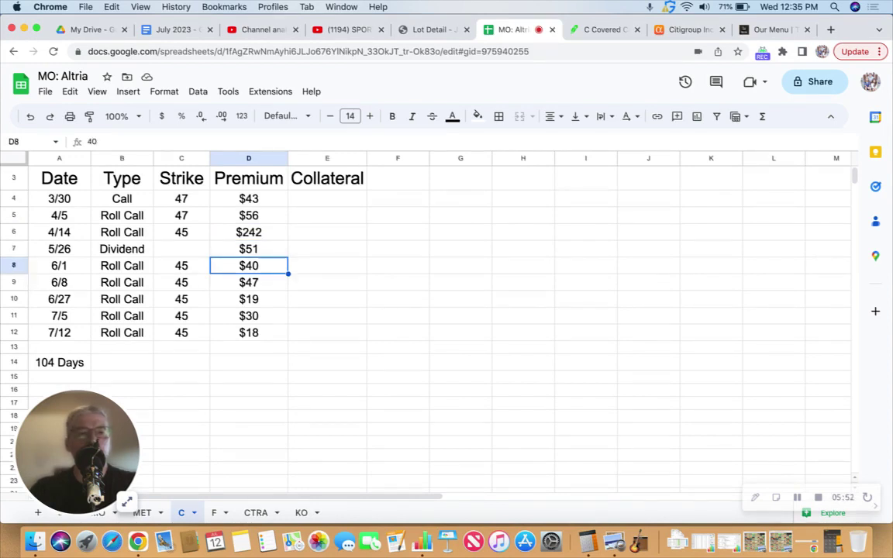
left_click(249, 283)
left_click(248, 299)
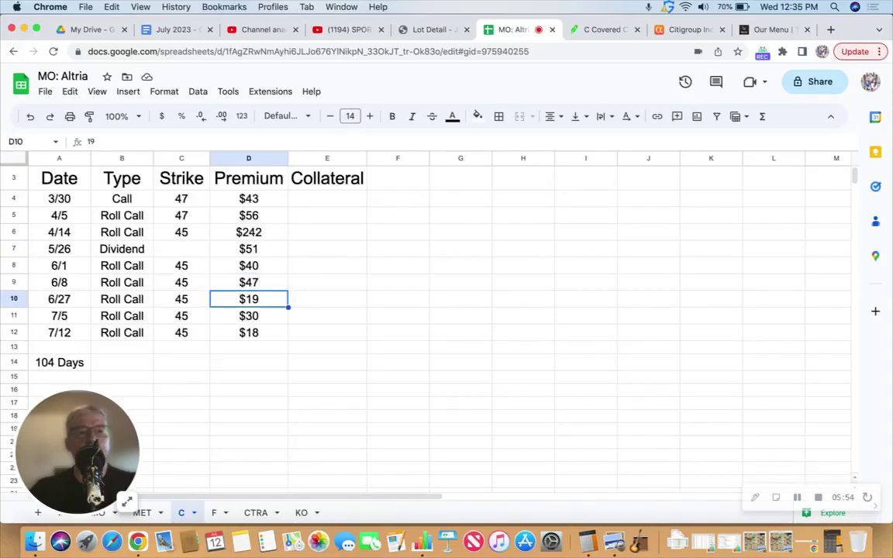
left_click(248, 316)
key("Down")
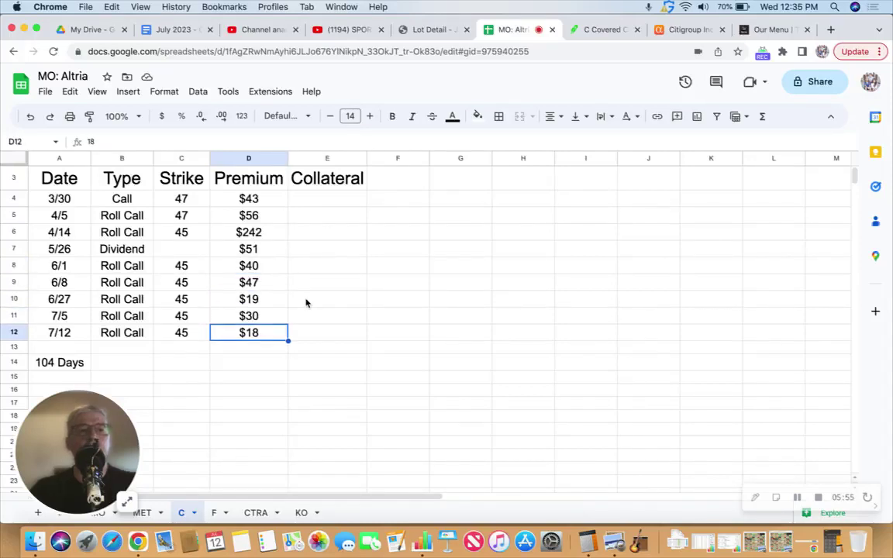
Sum premiums D4:D12 into D13 with =SUM(D4:D12), giving $546.
left_click(225, 204)
key("shift+Down")
key("shift+Down")
key("shift+Down")
key("shift+Down")
key("shift+Down")
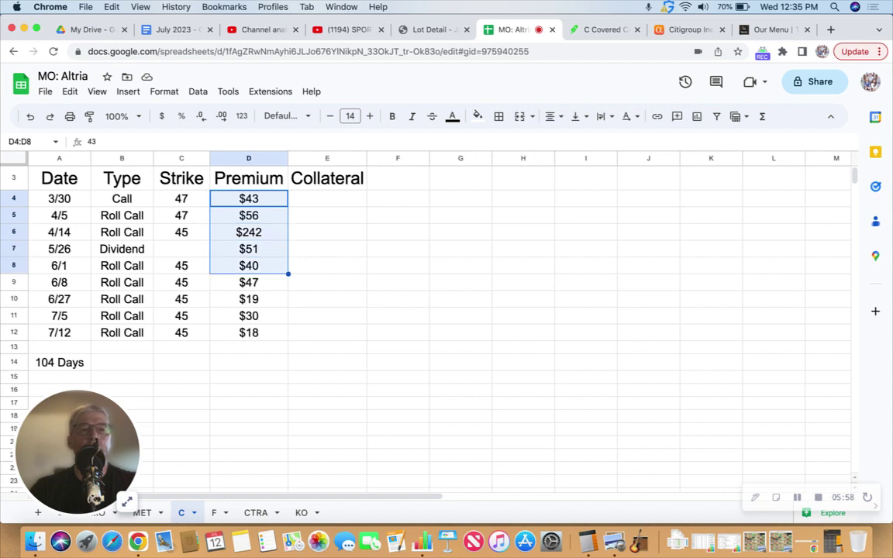
key("shift+Down")
key("shift+Down")
key("shift+Down")
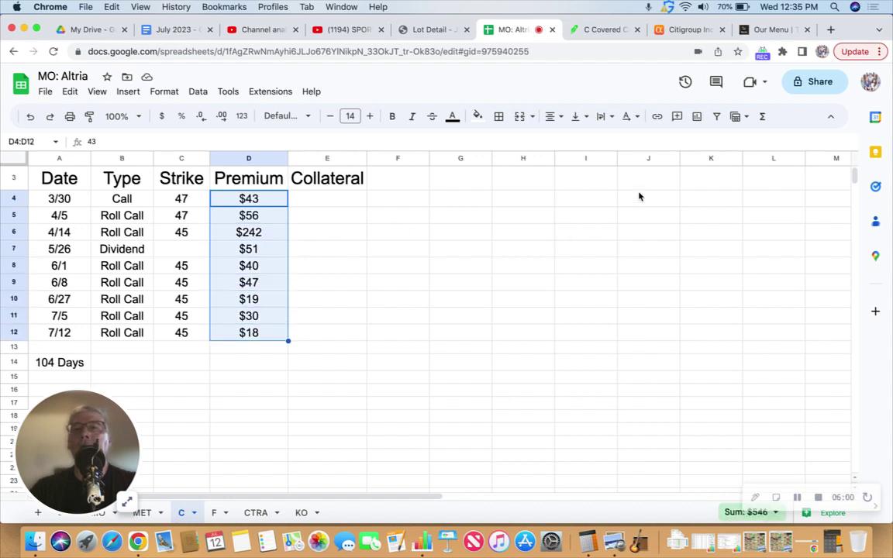
left_click(763, 116)
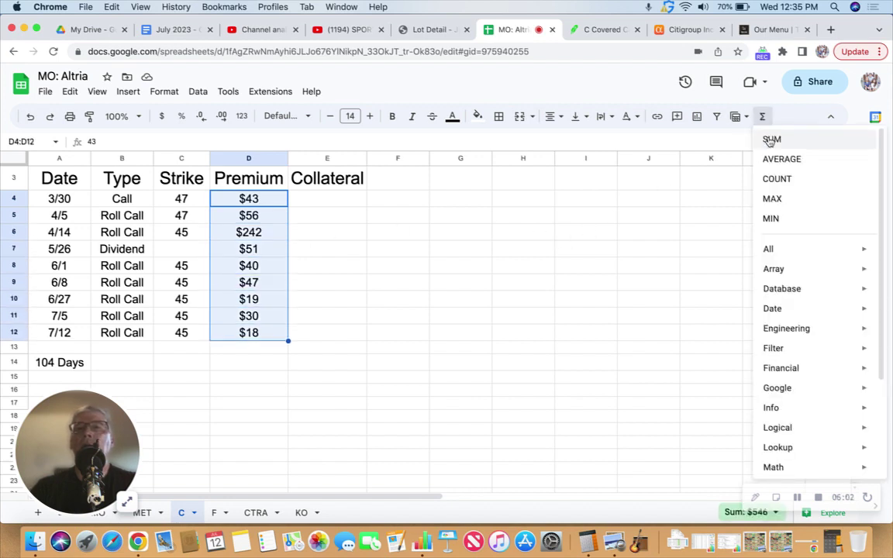
left_click(772, 140)
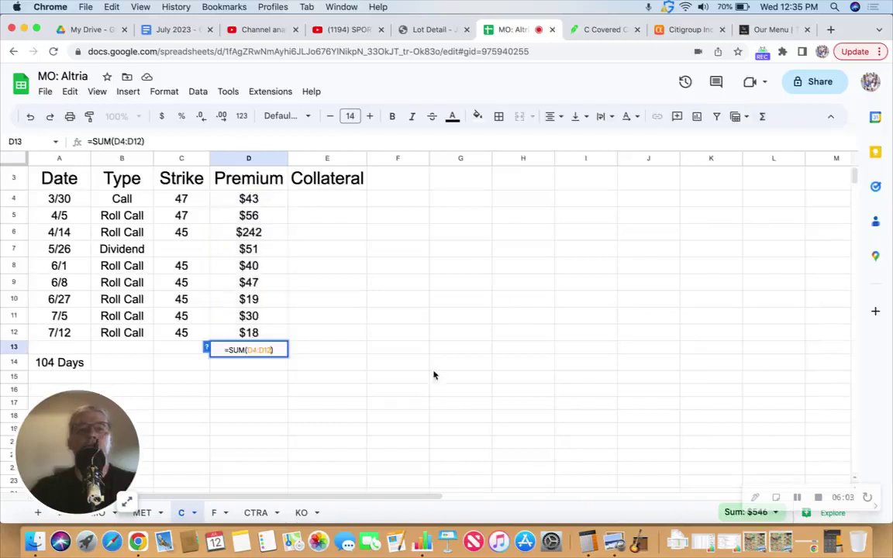
left_click(336, 348)
Give the $546 total all borders and bold, then check the $4,487 position value in C1.
left_click(218, 356)
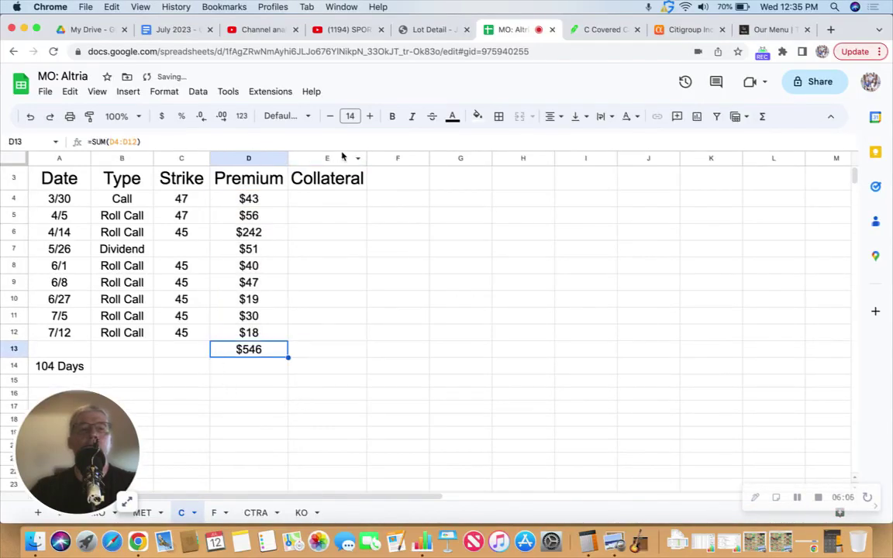
left_click(499, 117)
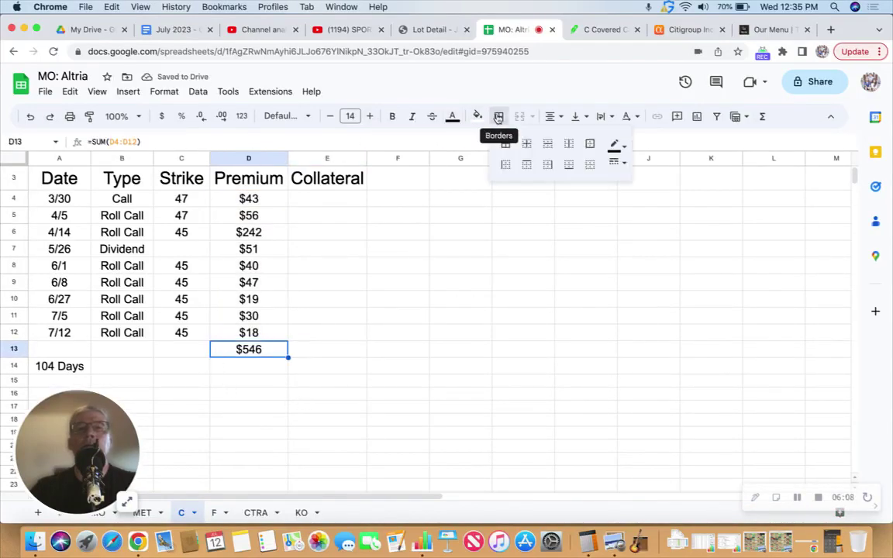
left_click(506, 145)
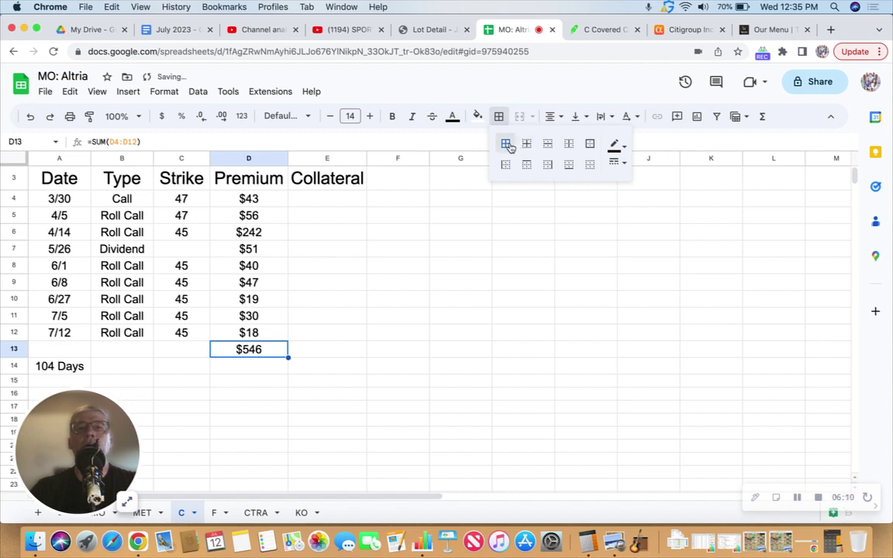
left_click(392, 117)
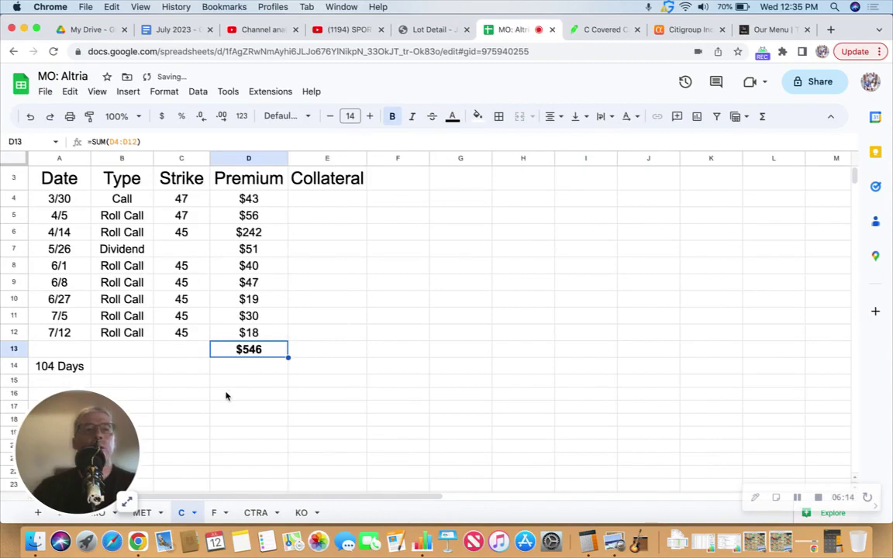
scroll(226, 396, "up", 2)
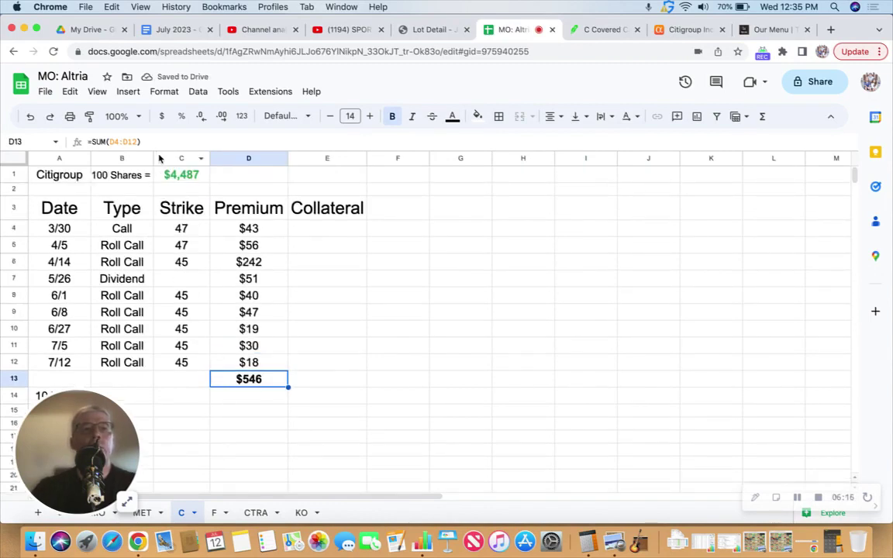
left_click(164, 178)
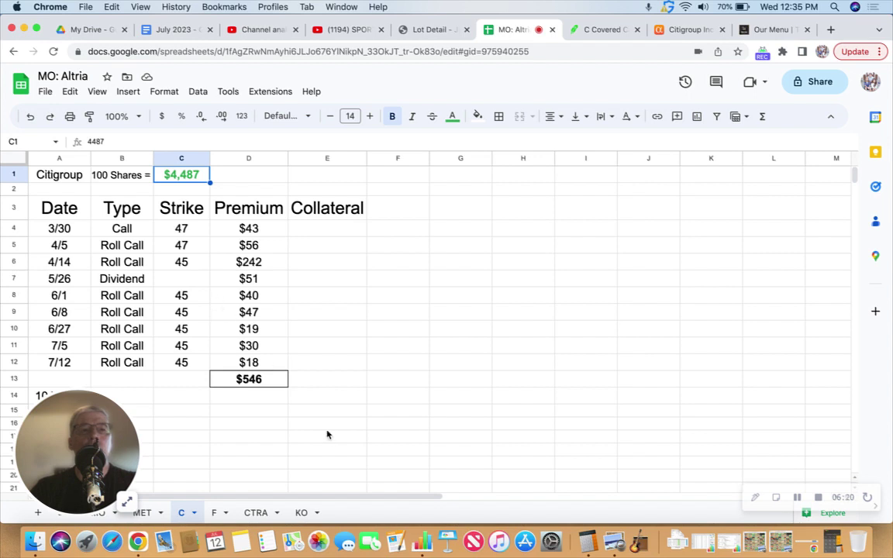
Clear Calculator and compute 546 ÷ 4487, giving about 0.1217.
left_click(587, 542)
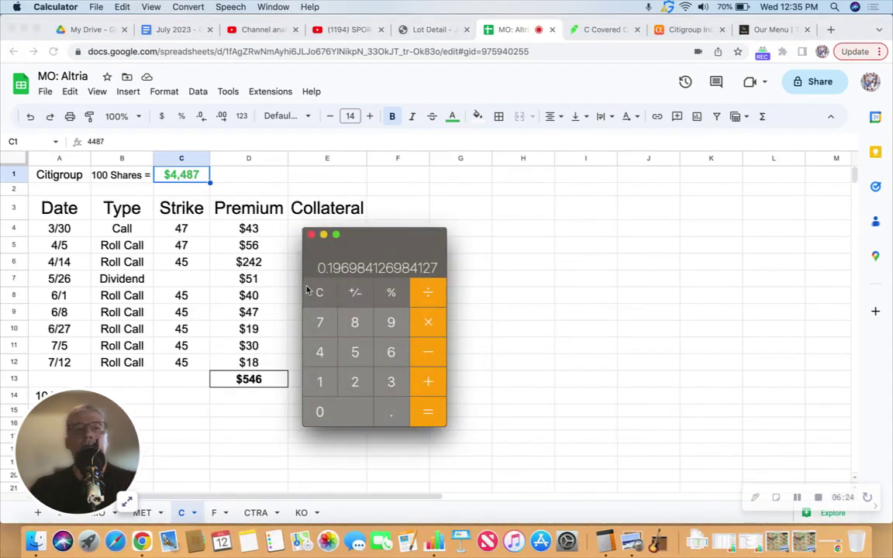
left_click(317, 294)
type("546")
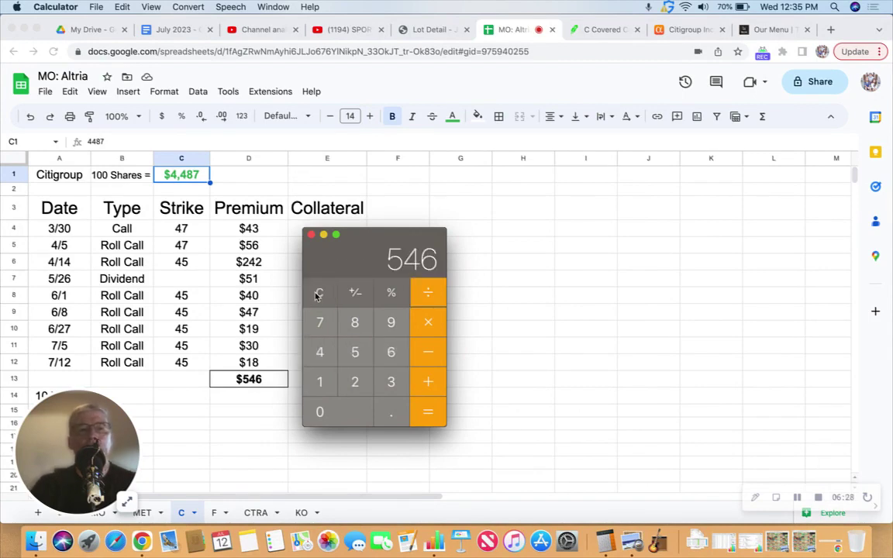
key("slash")
type("4487")
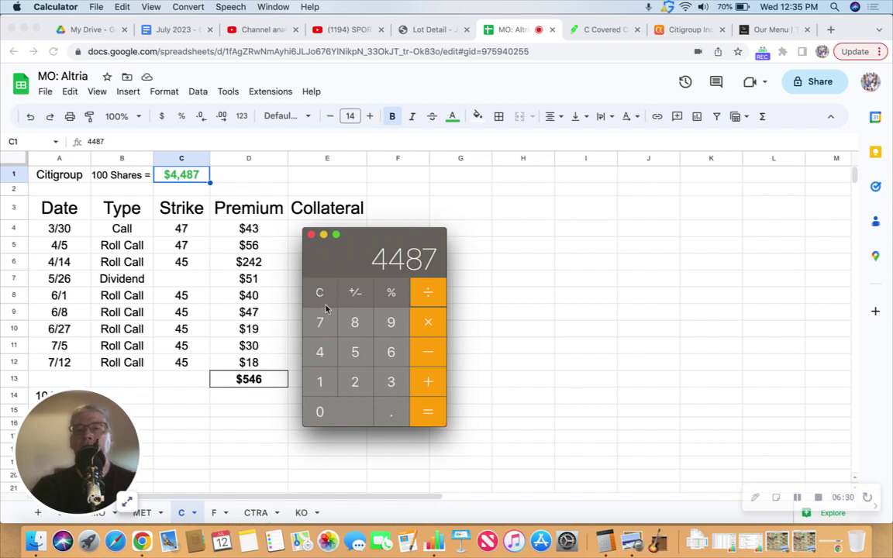
key("Return")
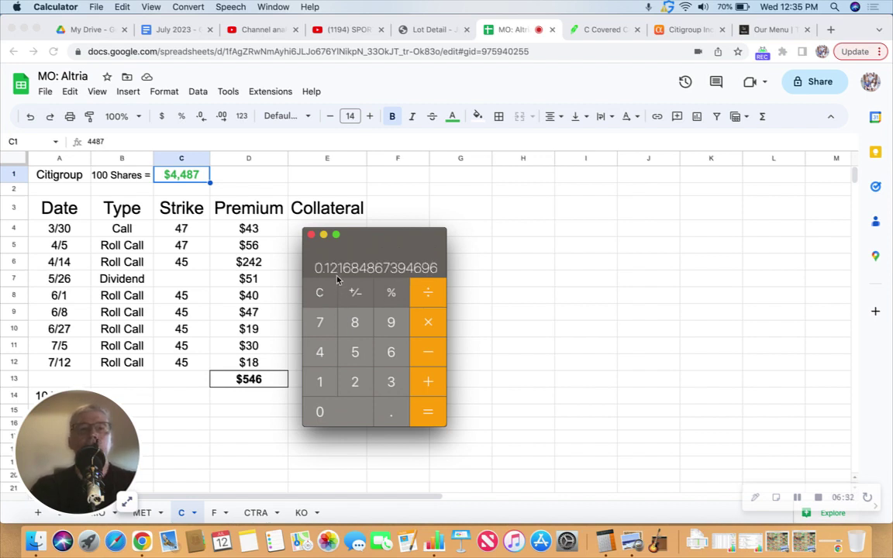
Put Calculator away and select the 104 Days cell A14 in the tracker.
left_click_drag(362, 248, 374, 246)
scroll(206, 293, "down", 1)
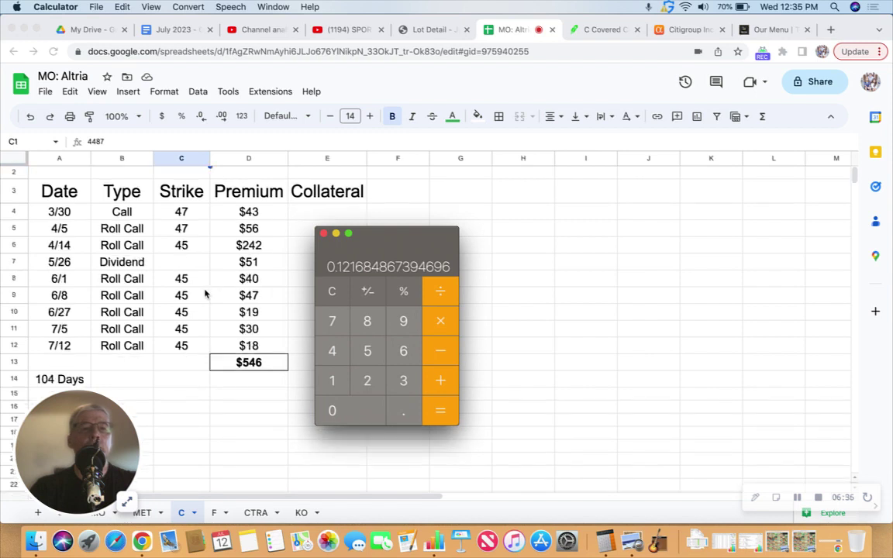
key("super+q")
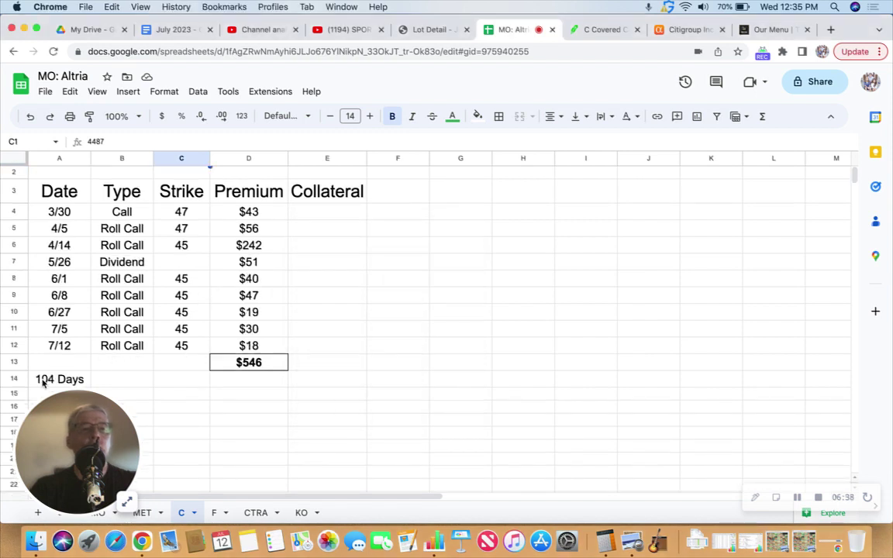
left_click(44, 381)
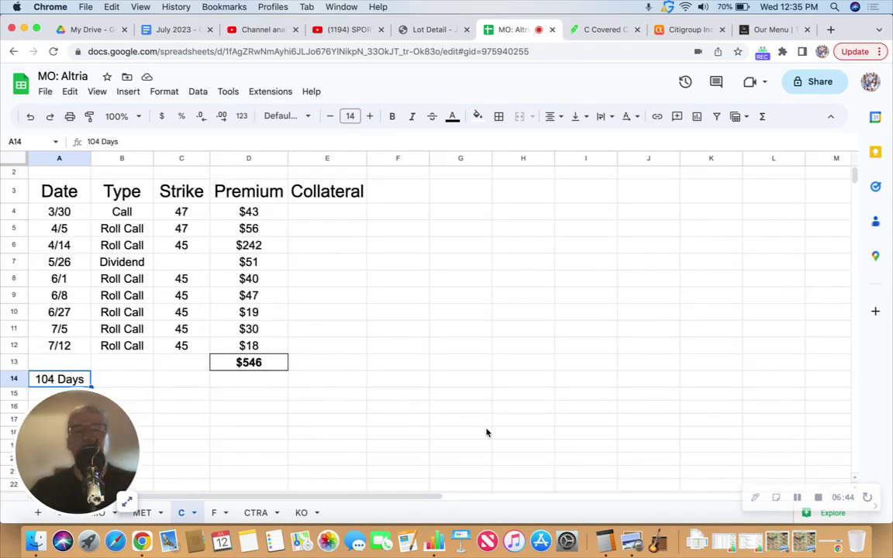
Annualize the 0.1217 result over 104 days × 365, reaching 0.42706708268307.
left_click(606, 543)
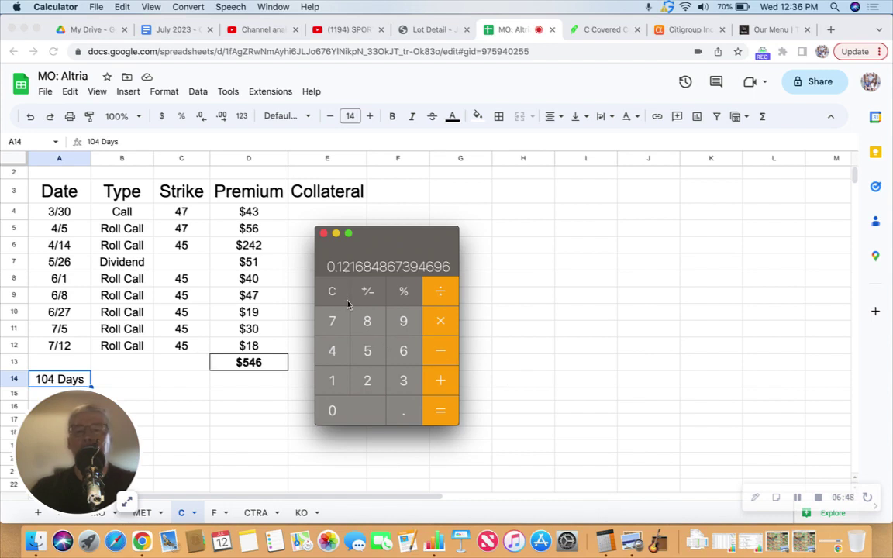
type("104")
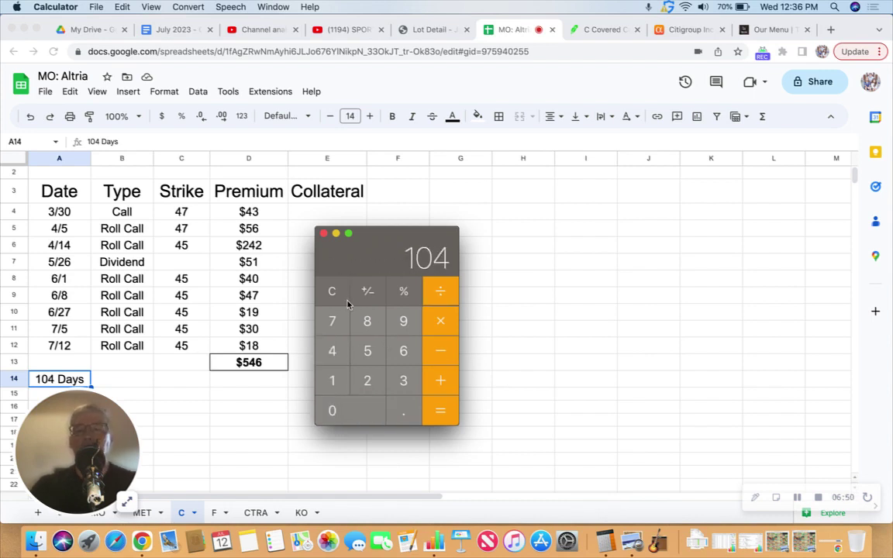
key("asterisk")
type("365")
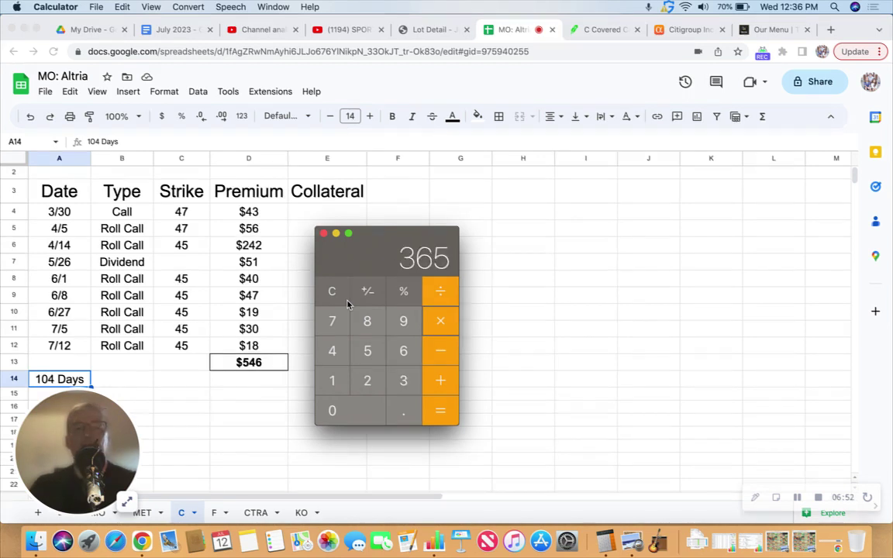
key("Return")
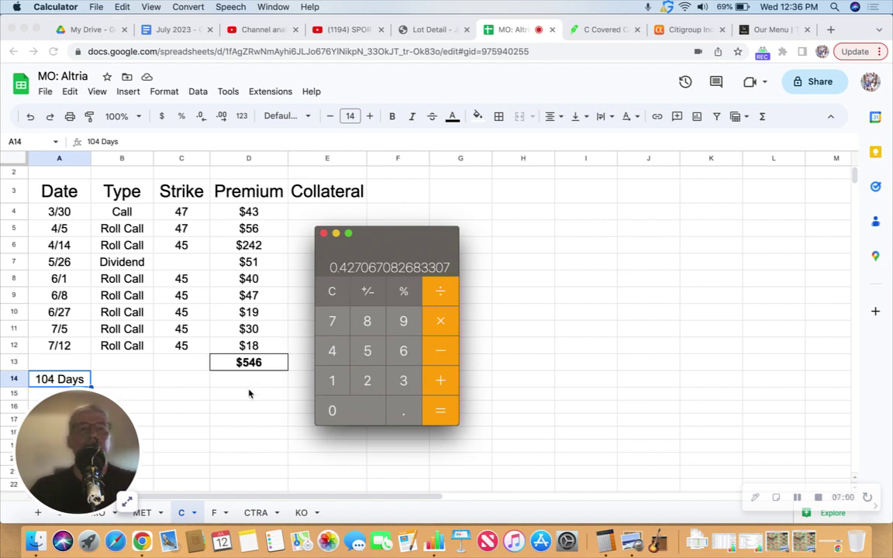
Enter '42.7% Annualized' in E13 and widen column E so it fits.
left_click(299, 366)
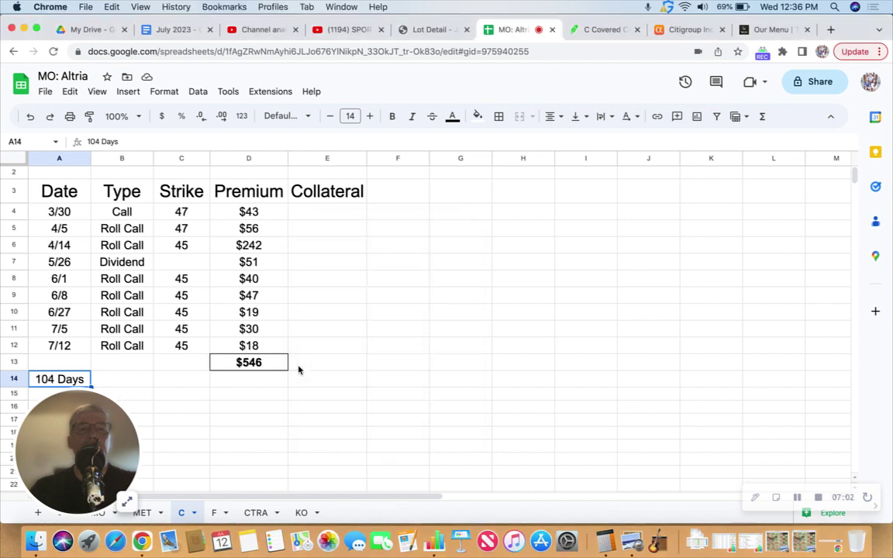
left_click(322, 368)
type("42.7% Annualized")
key("Return")
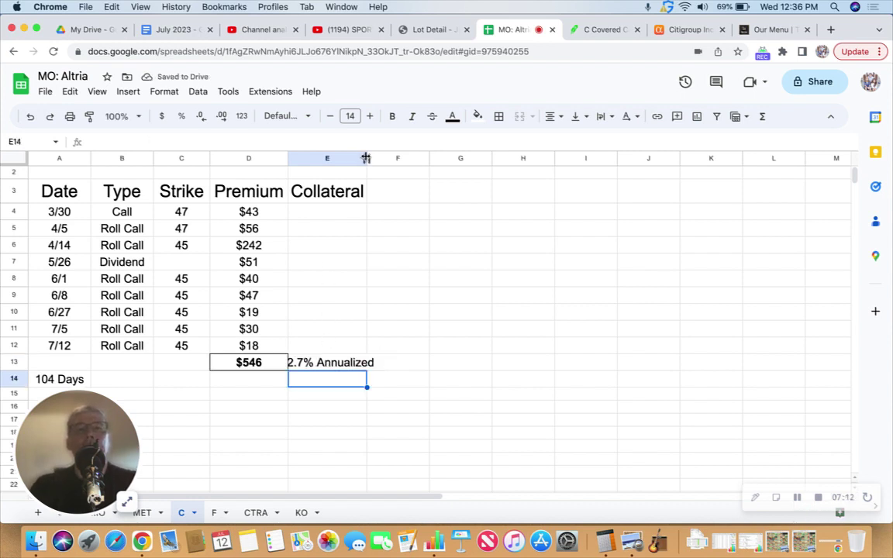
left_click_drag(367, 159, 393, 158)
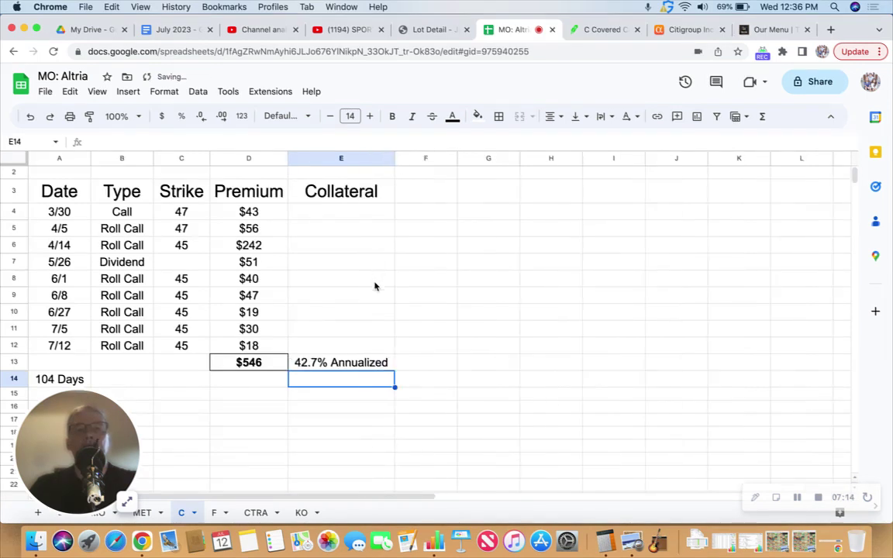
left_click(338, 406)
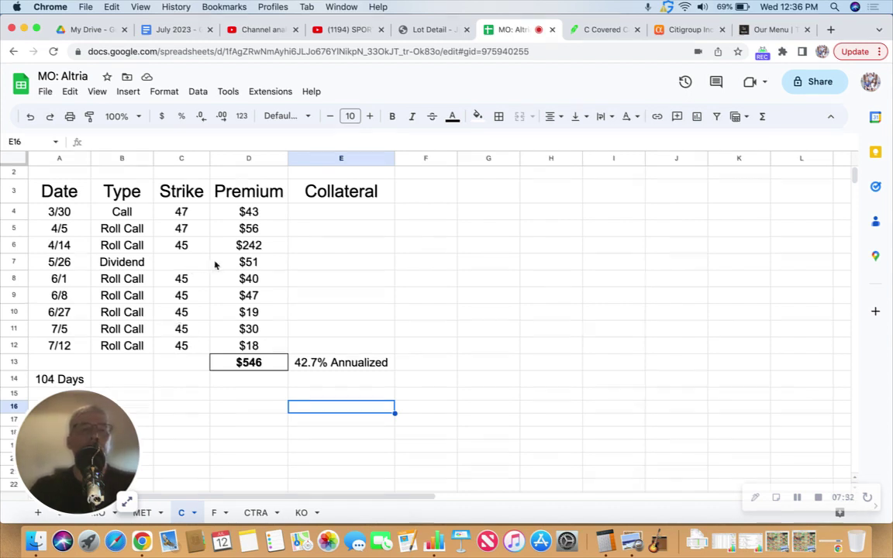
Check the $18 premium in D12, the $51 dividend in D7, the E13 note, and the $4,487 share value in C1.
left_click(223, 347)
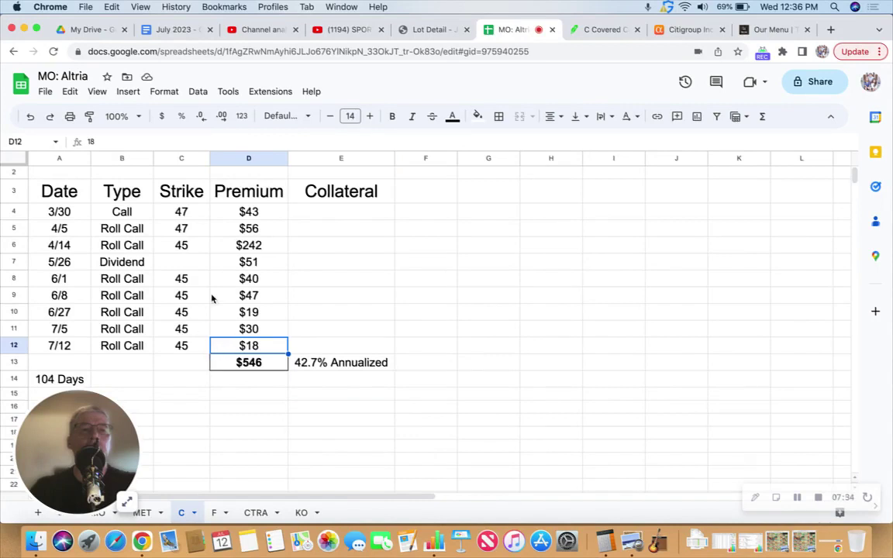
left_click(223, 266)
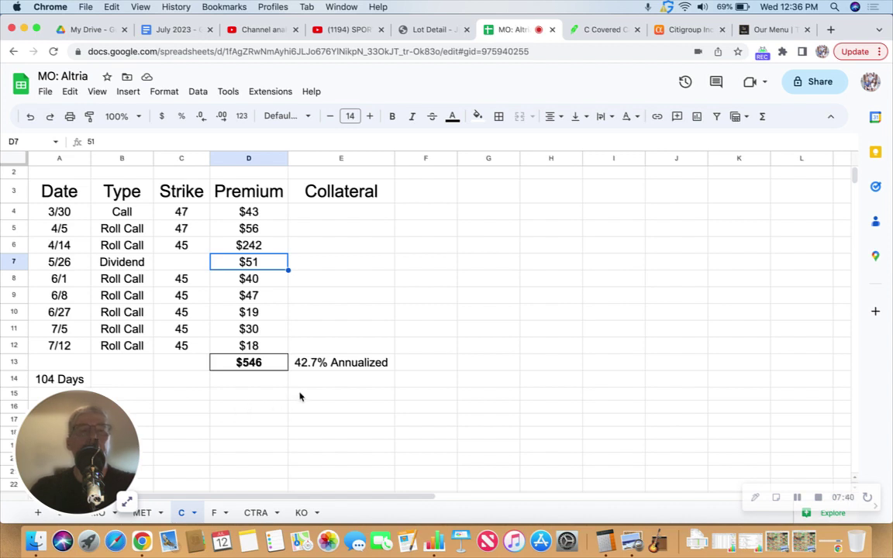
left_click(333, 394)
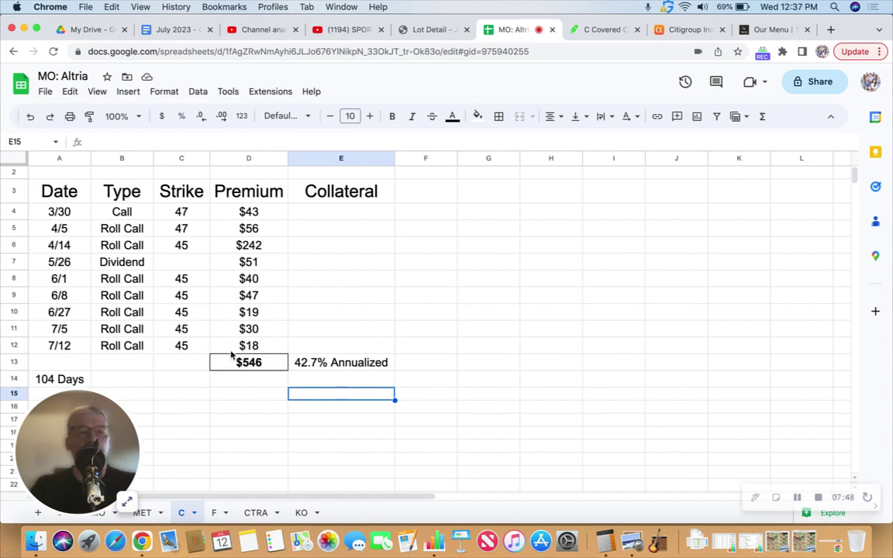
left_click(316, 366)
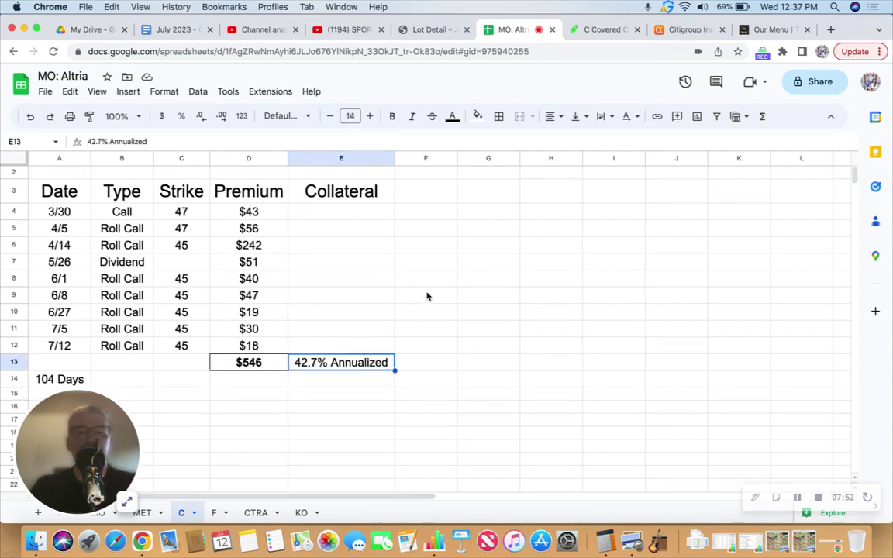
scroll(431, 317, "up", 1)
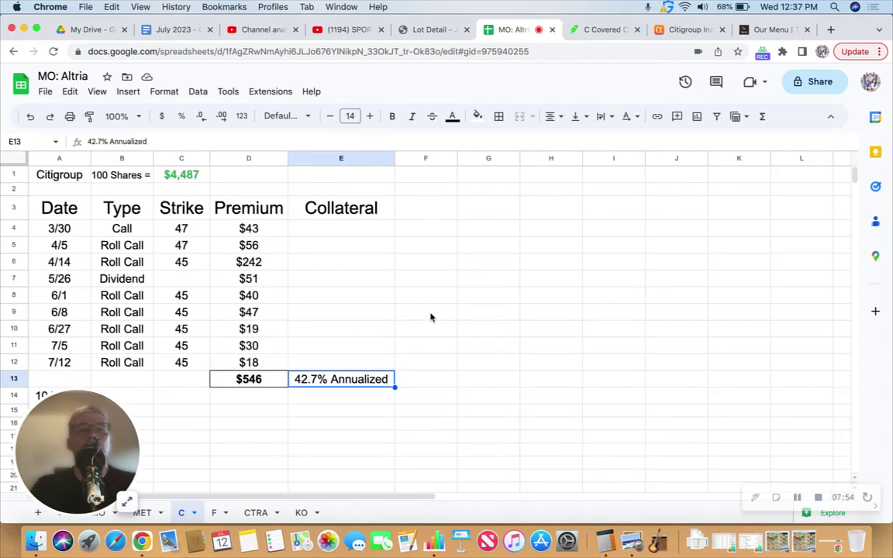
left_click(178, 180)
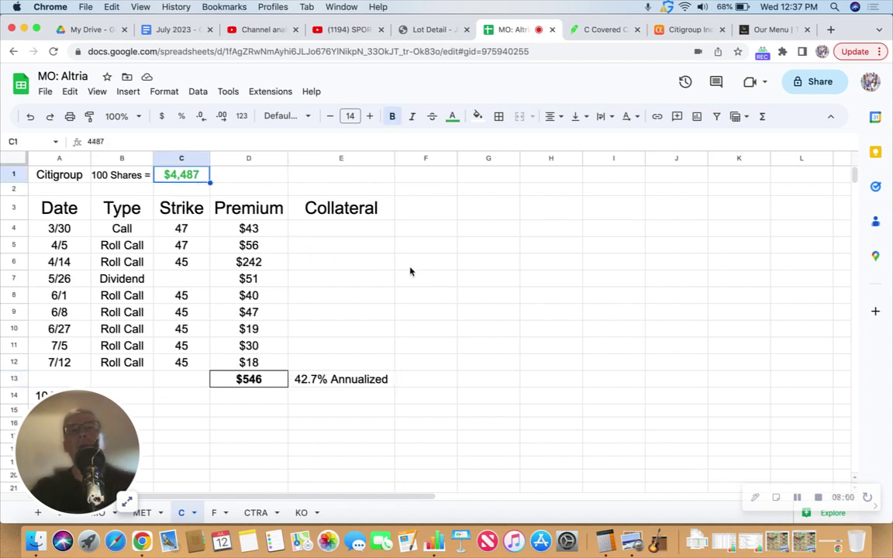
scroll(417, 293, "down", 1)
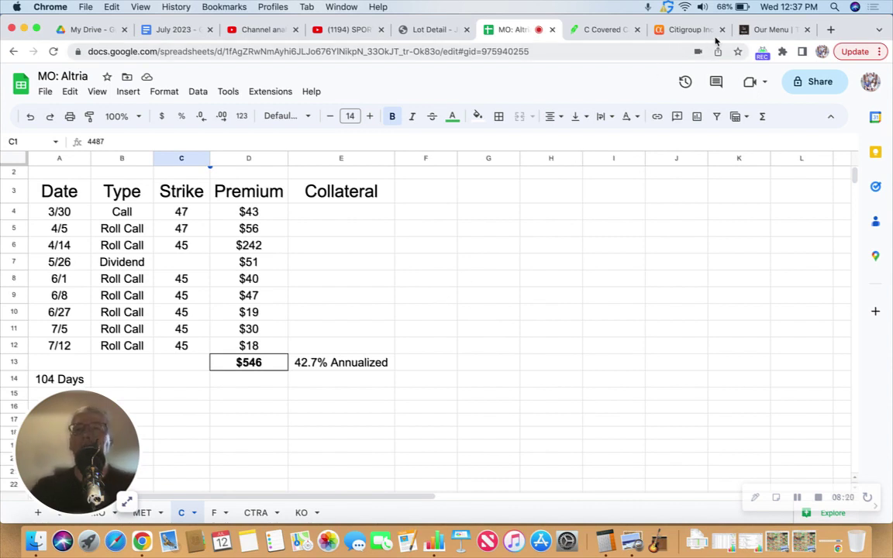
Switch to the Abbey Steakhouse menu and scroll through Starters and Soups & Salads.
left_click(766, 30)
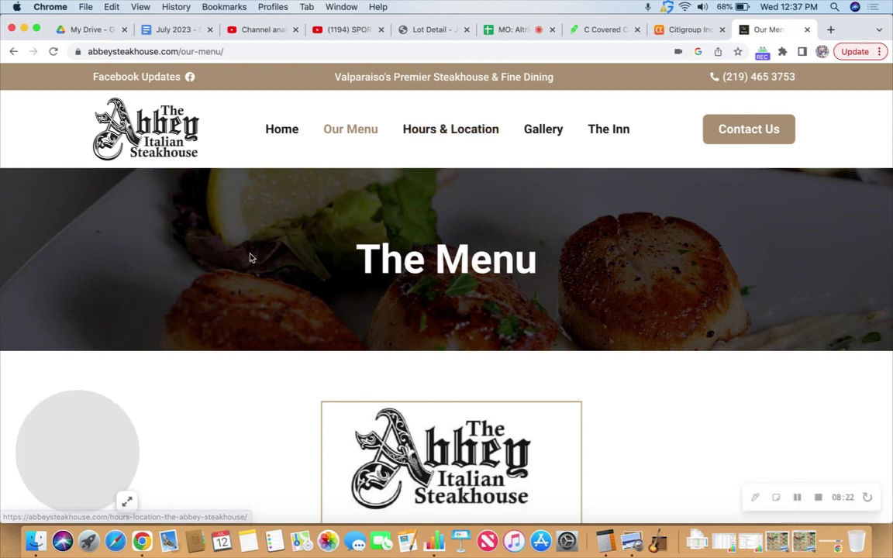
scroll(193, 277, "down", 5)
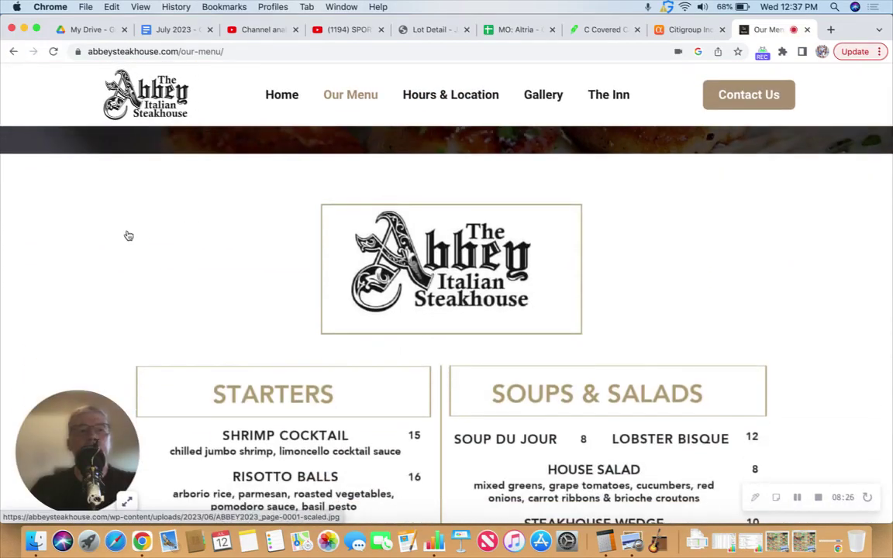
scroll(129, 236, "down", 1)
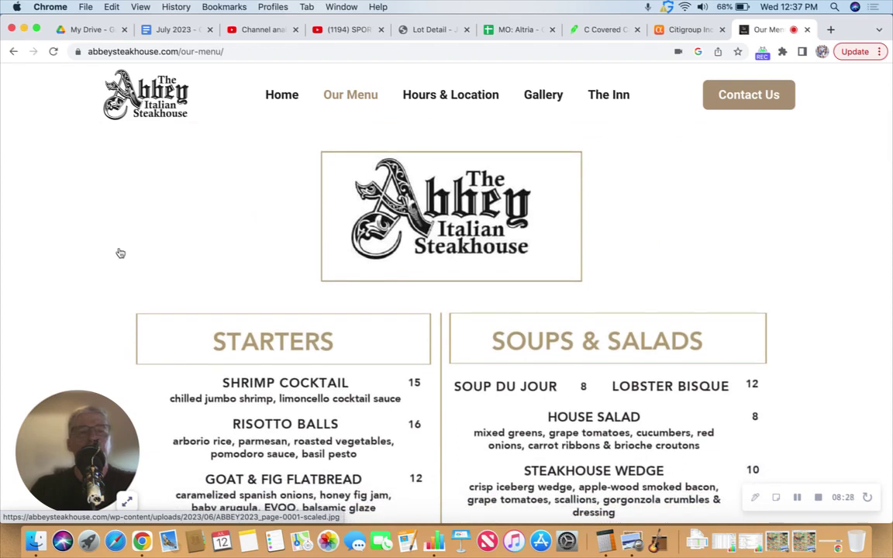
scroll(120, 254, "down", 1)
scroll(123, 234, "down", 1)
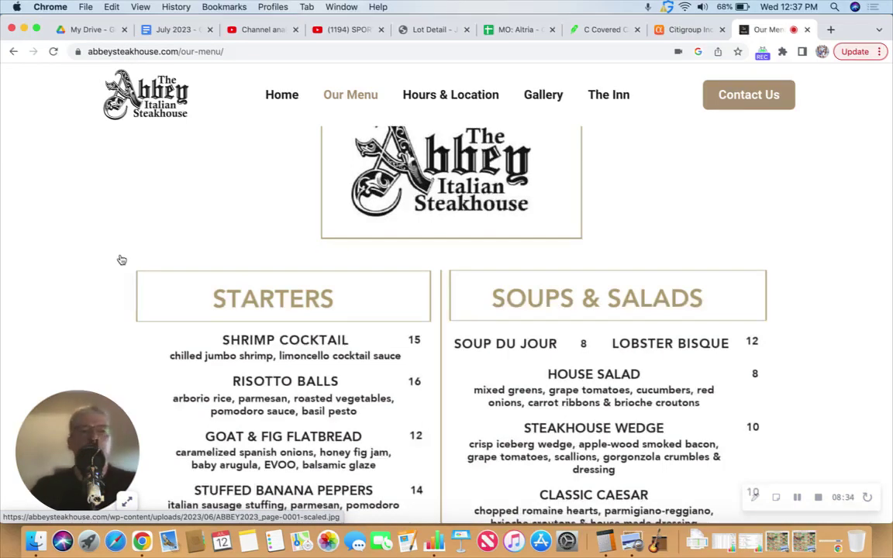
scroll(122, 257, "down", 3)
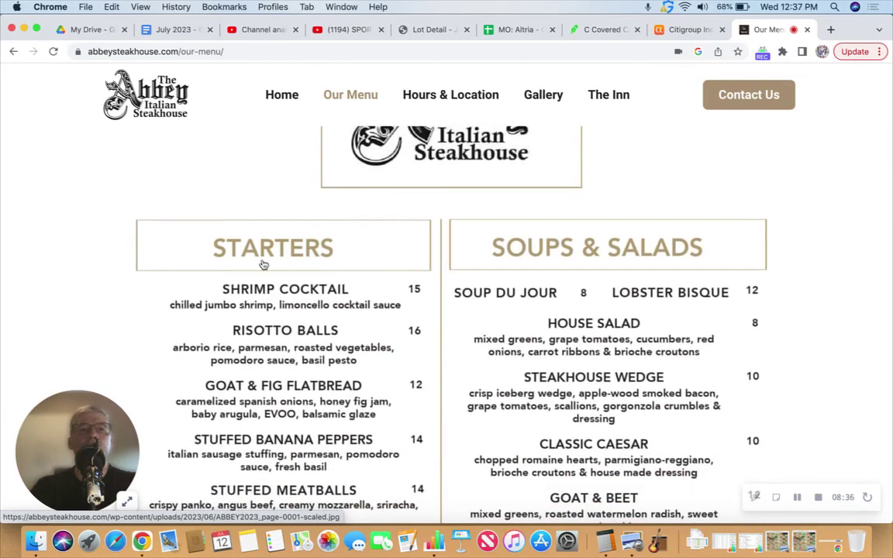
scroll(439, 285, "down", 1)
scroll(439, 285, "down", 1)
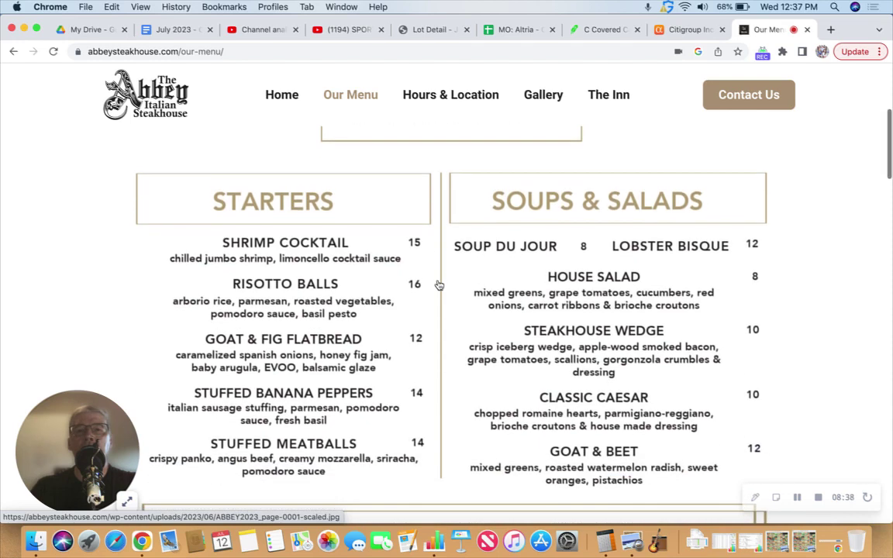
scroll(439, 286, "up", 2)
scroll(439, 285, "down", 2)
scroll(439, 286, "down", 3)
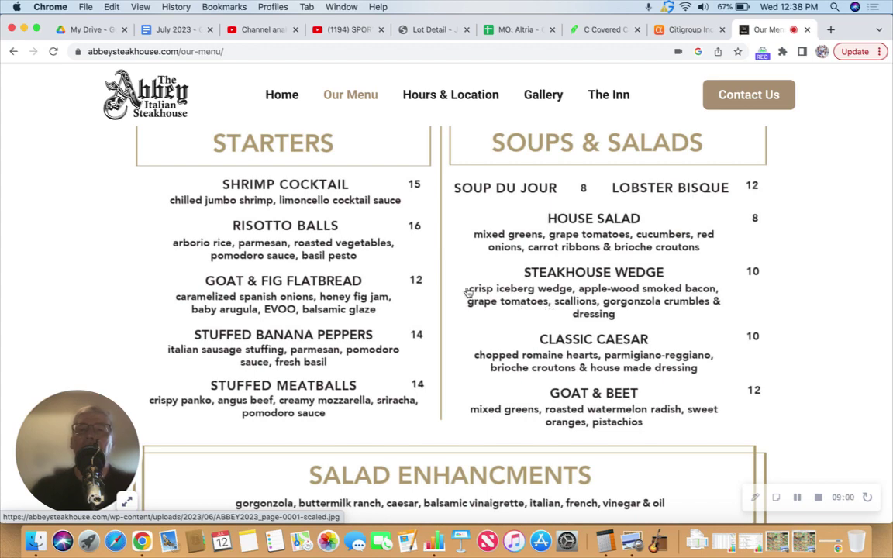
Scroll through Pasta, Abbey Burger, Steaks, Chops & Chicken and Seafood down to the Scallop Risotto at 42.
scroll(443, 280, "down", 5)
scroll(443, 279, "down", 3)
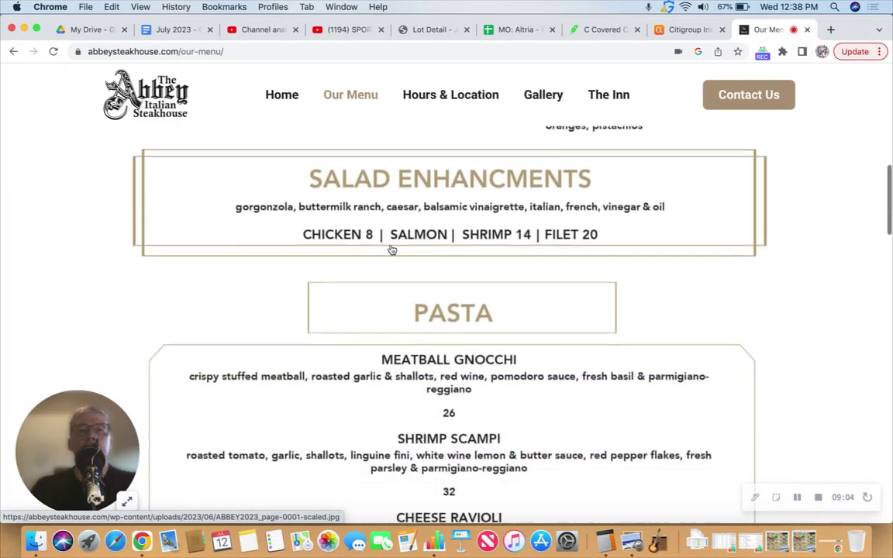
scroll(225, 248, "down", 4)
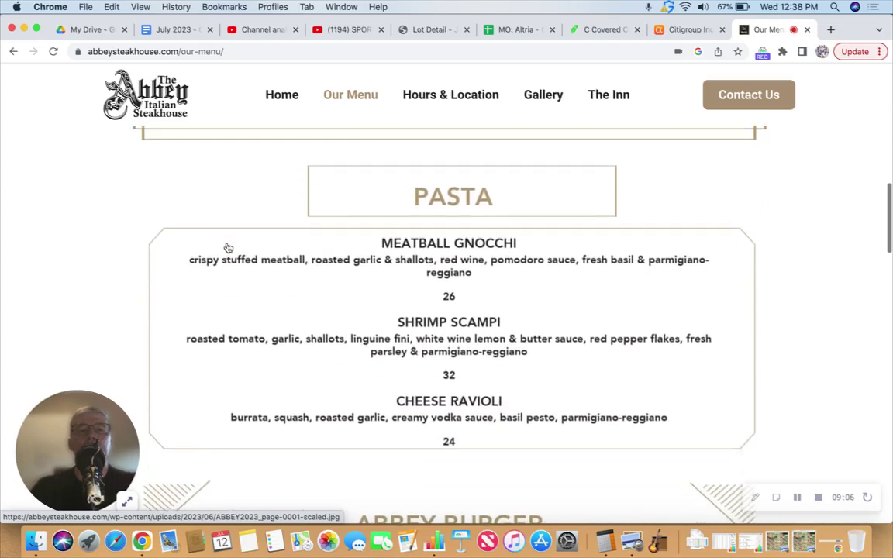
scroll(188, 229, "down", 1)
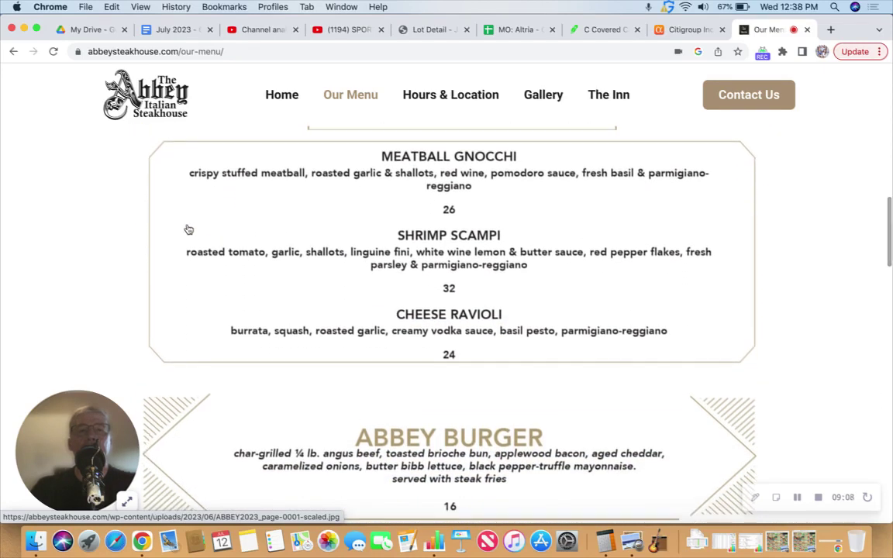
scroll(186, 230, "down", 1)
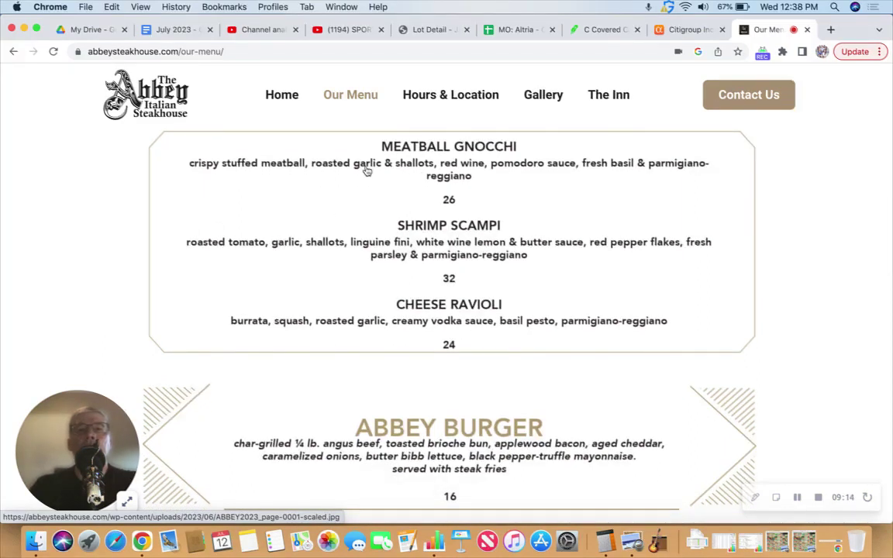
scroll(369, 198, "up", 5)
scroll(369, 200, "up", 4)
scroll(369, 201, "down", 20)
scroll(351, 188, "down", 10)
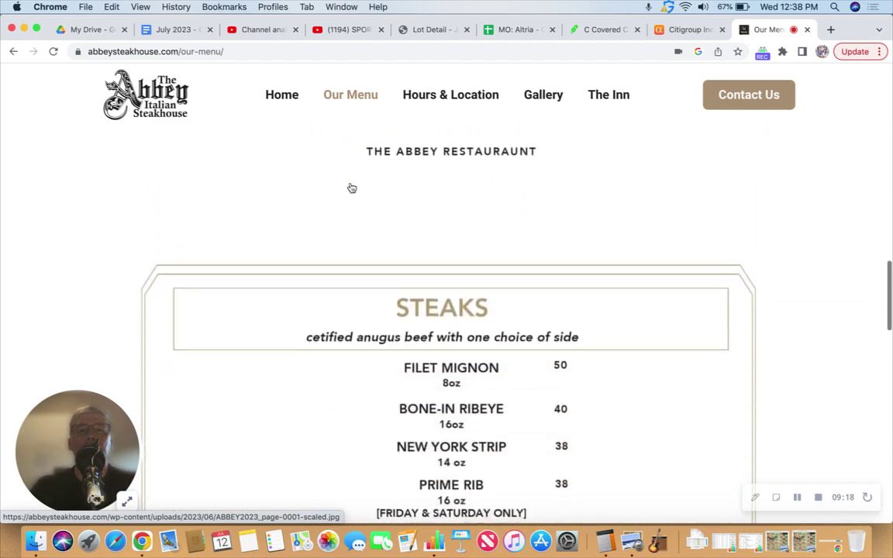
scroll(322, 170, "down", 2)
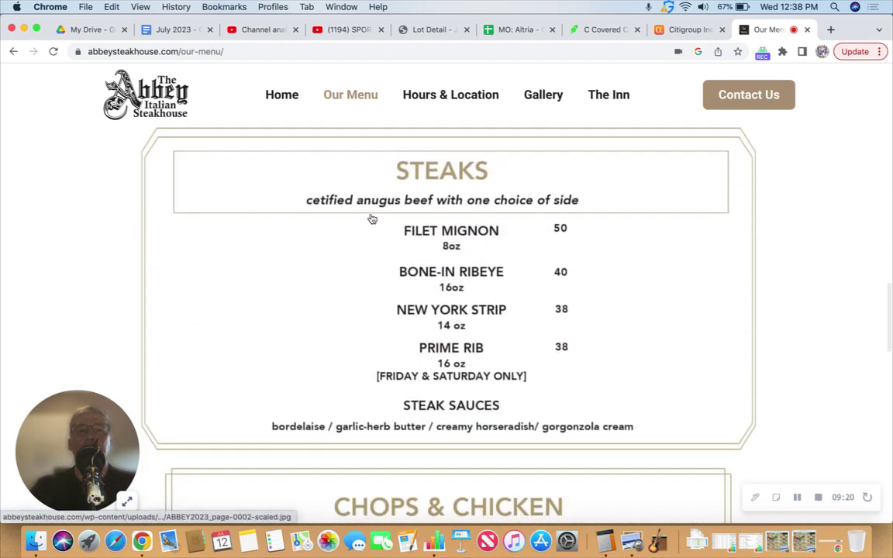
scroll(326, 244, "down", 2)
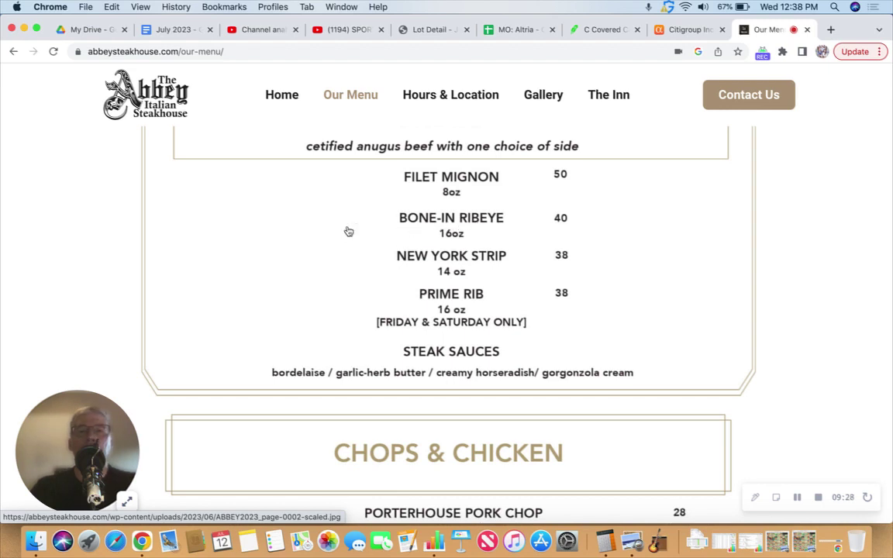
scroll(254, 229, "down", 1)
scroll(253, 228, "down", 1)
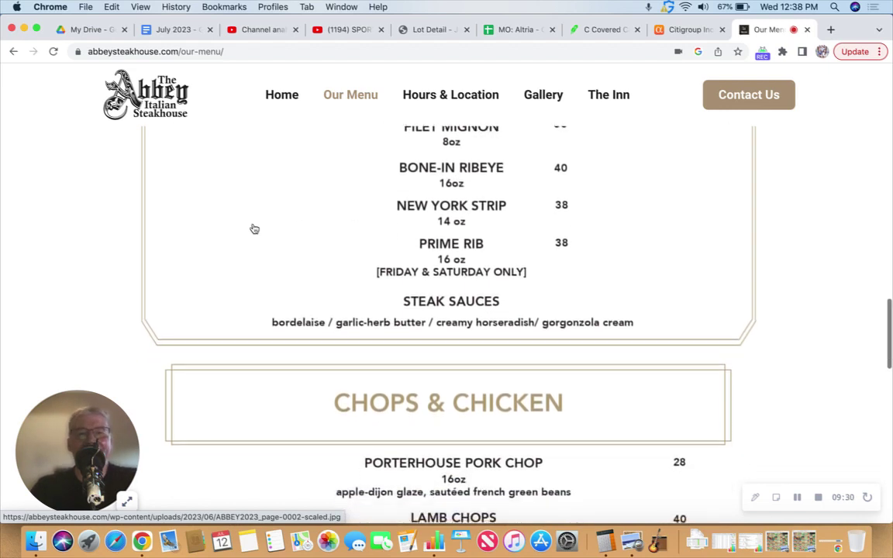
scroll(254, 229, "down", 1)
scroll(253, 229, "down", 1)
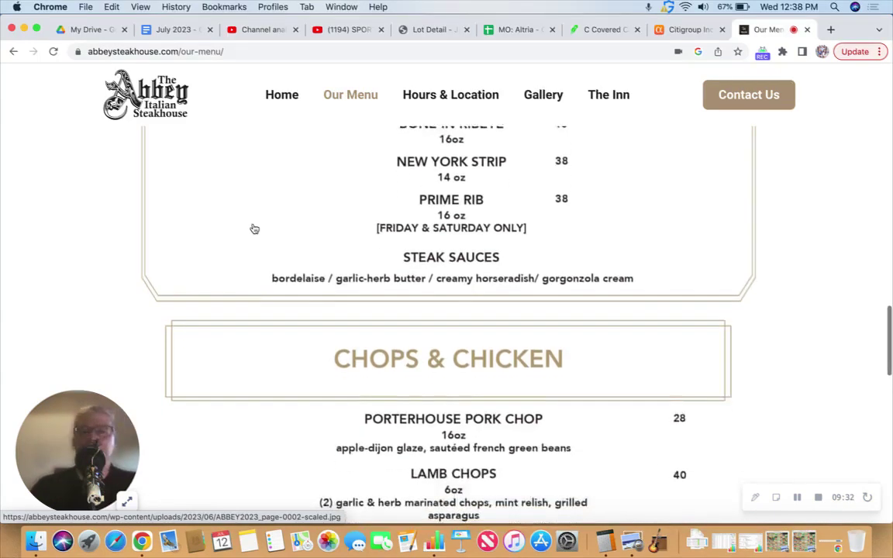
scroll(256, 211, "down", 1)
scroll(254, 212, "down", 1)
scroll(247, 203, "down", 4)
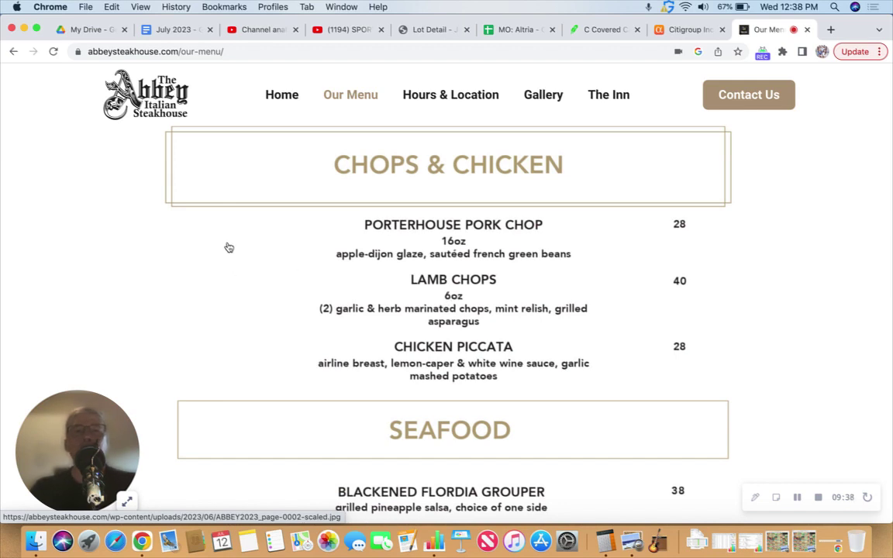
scroll(253, 243, "down", 1)
scroll(255, 245, "down", 5)
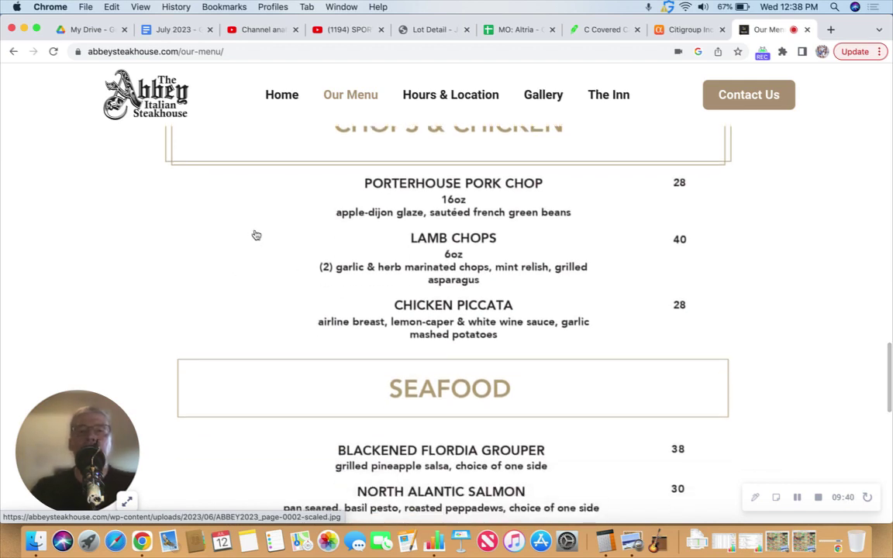
scroll(256, 235, "down", 3)
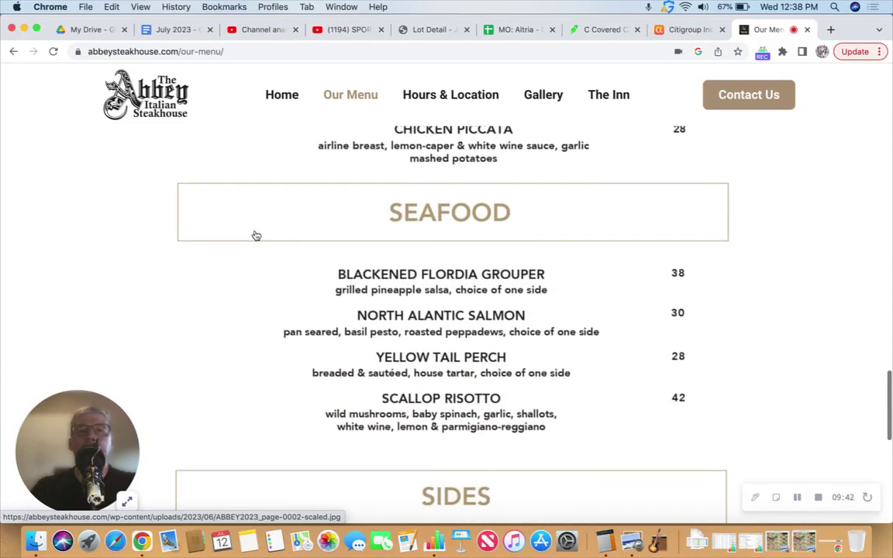
Scroll down to the Sides section, then back up toward the Starters.
scroll(238, 279, "down", 2)
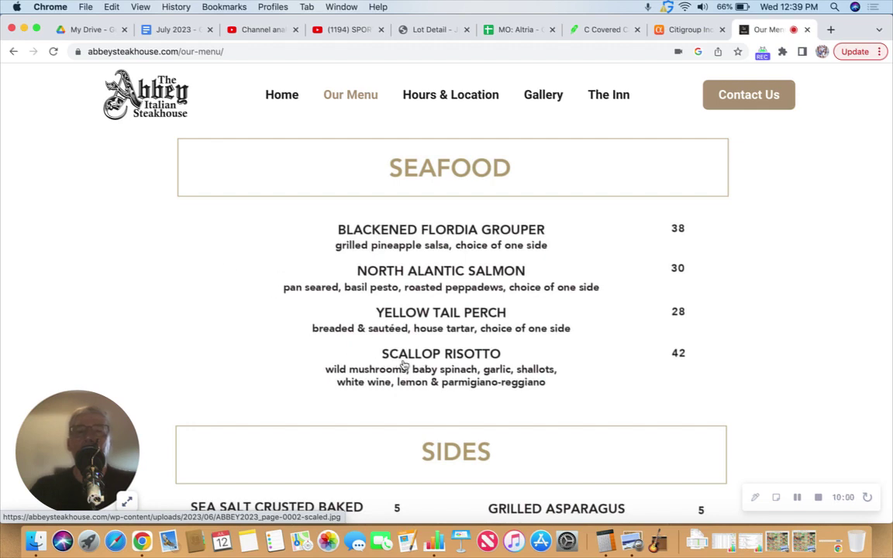
scroll(241, 263, "down", 2)
scroll(249, 248, "up", 10)
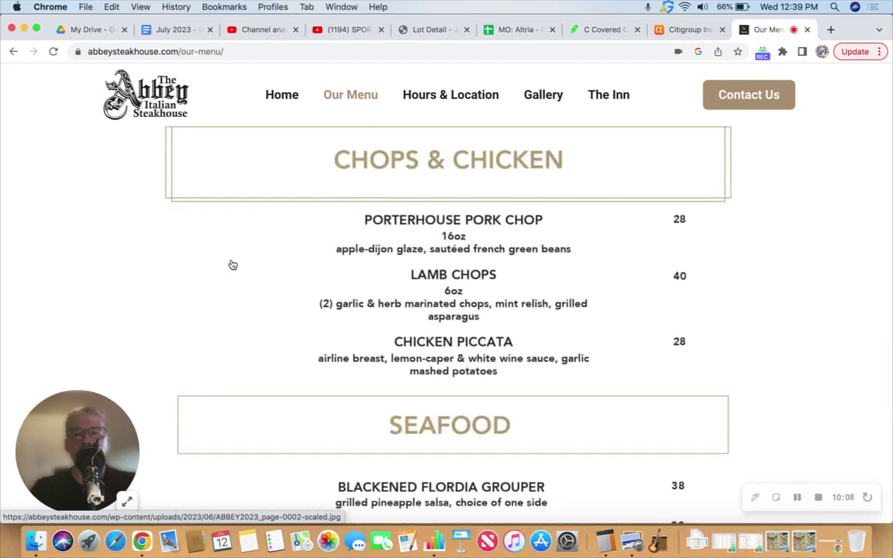
scroll(237, 268, "up", 2)
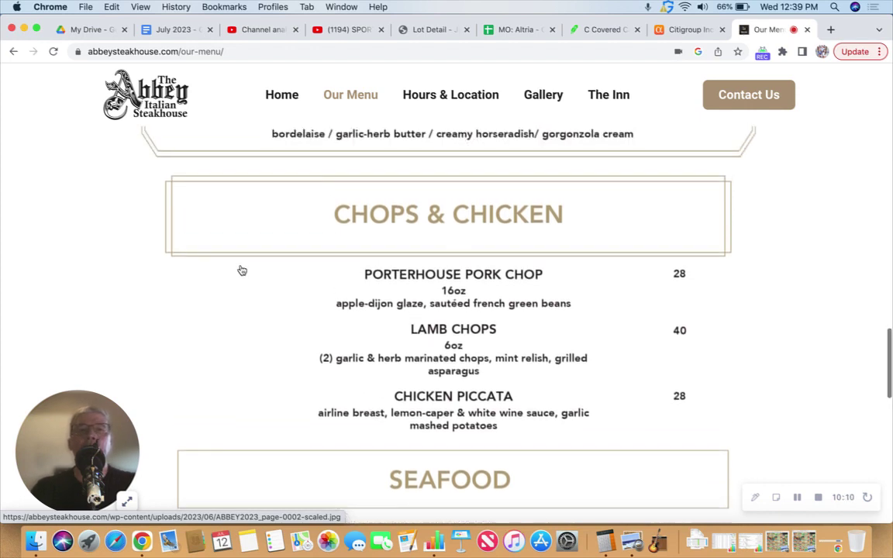
scroll(240, 269, "up", 1)
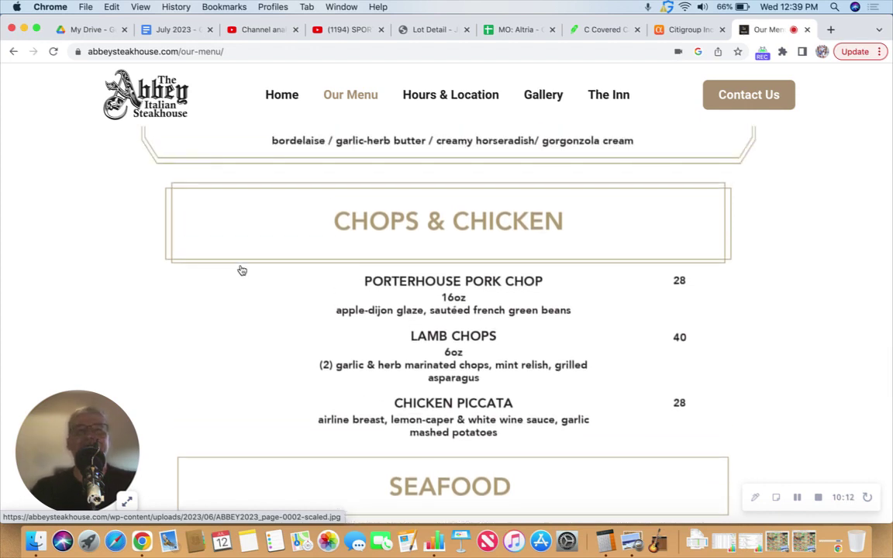
scroll(750, 293, "up", 8)
scroll(765, 289, "up", 10)
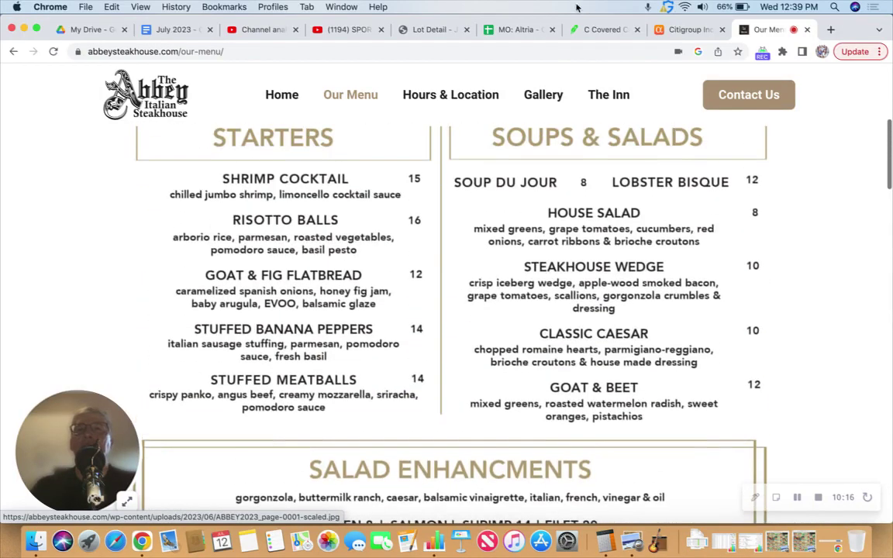
left_click(517, 29)
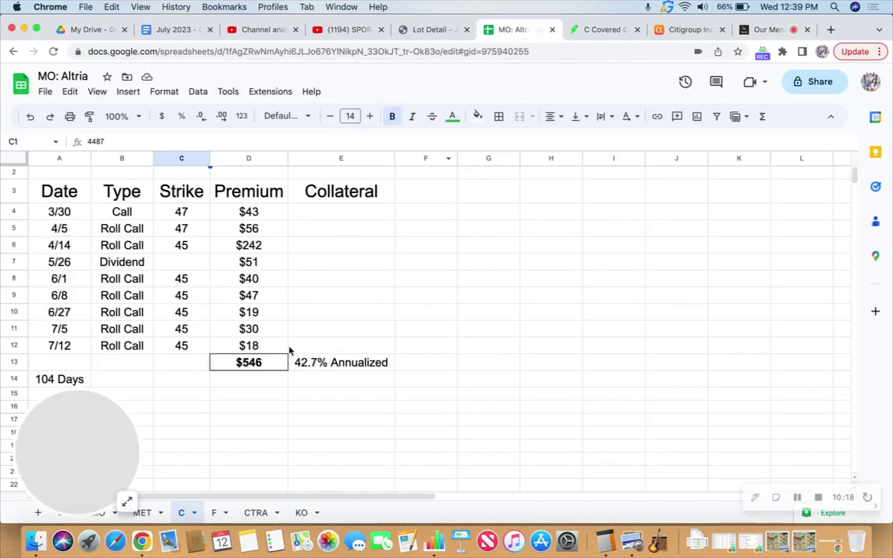